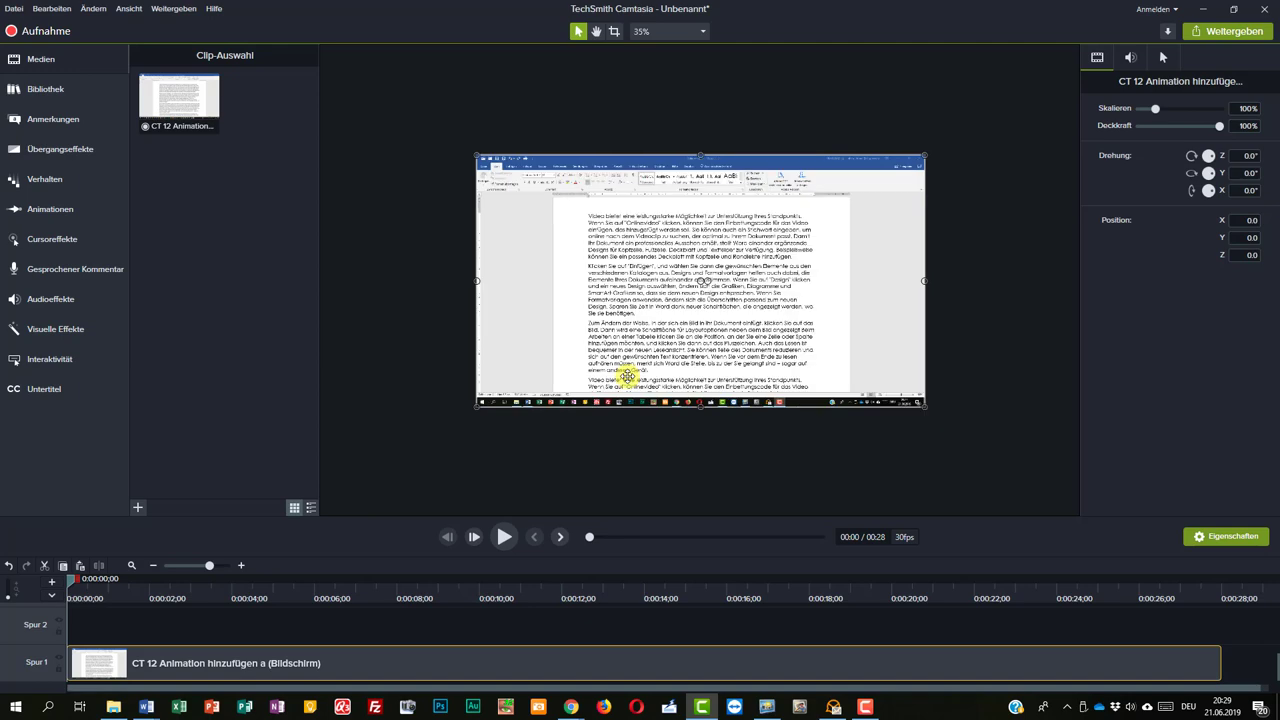
pyautogui.hotkey('ctrl', '+')
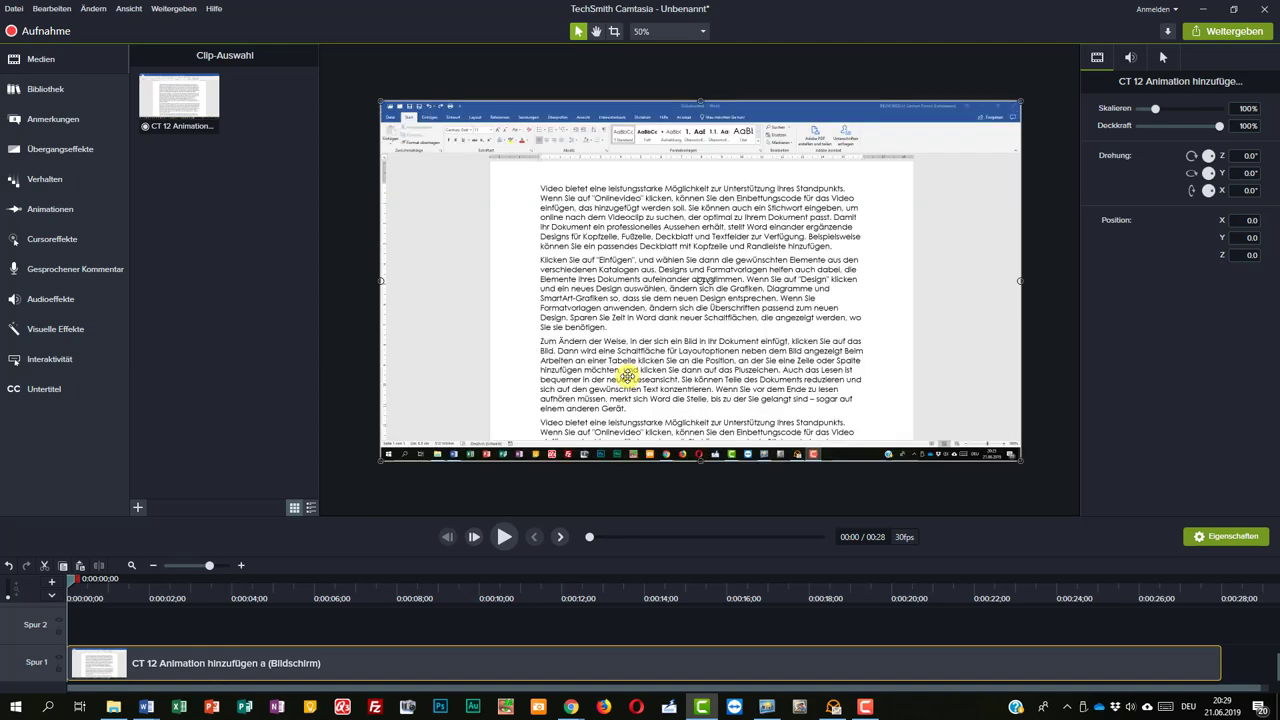
pyautogui.hotkey('ctrl', '-')
pyautogui.hotkey('ctrl', '+')
pyautogui.hotkey('ctrl', '-')
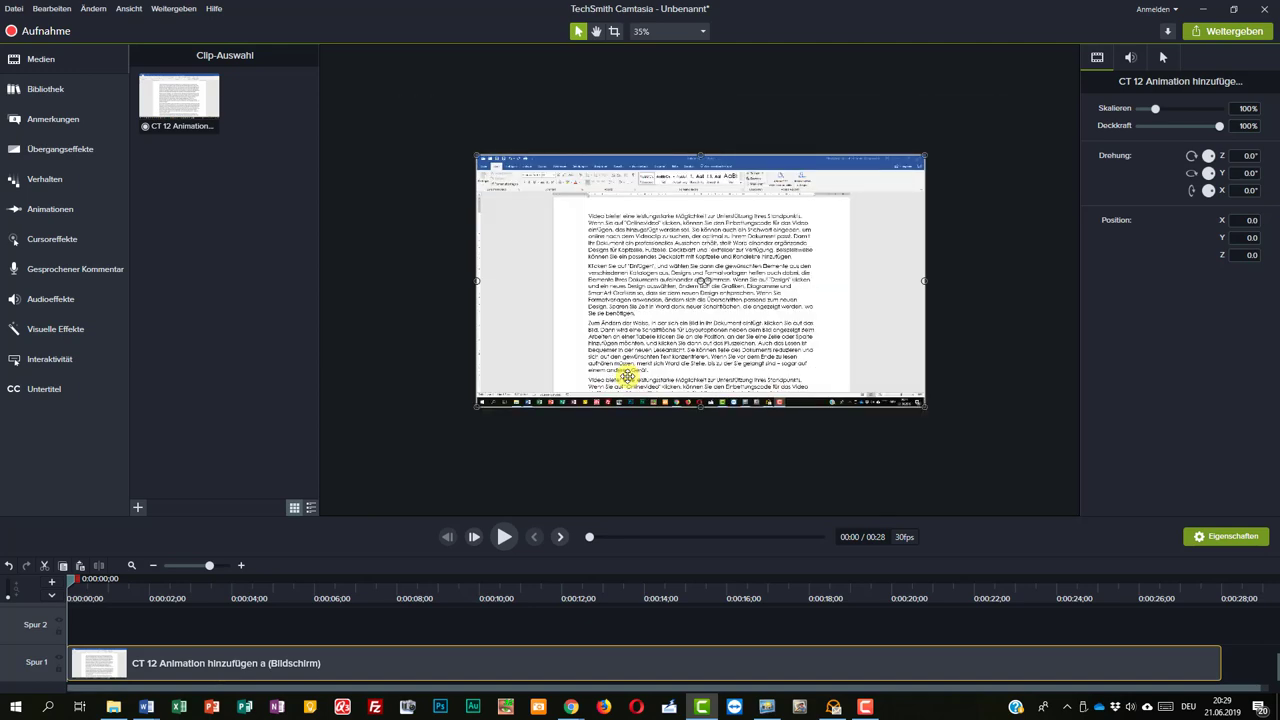
# Enlarge the clip to 143.2 % and move it so its upper-left corner aligns with the canvas corner
pyautogui.press('ctrl')
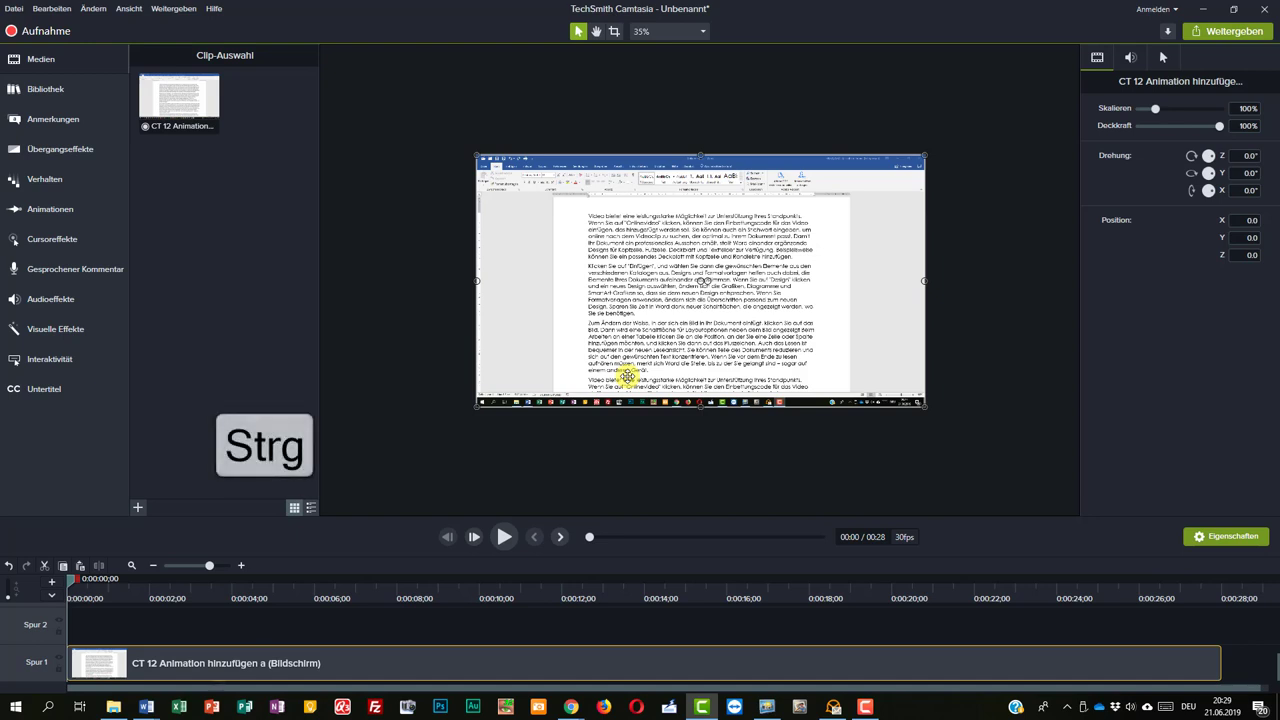
pyautogui.scroll(3, 705, 280)
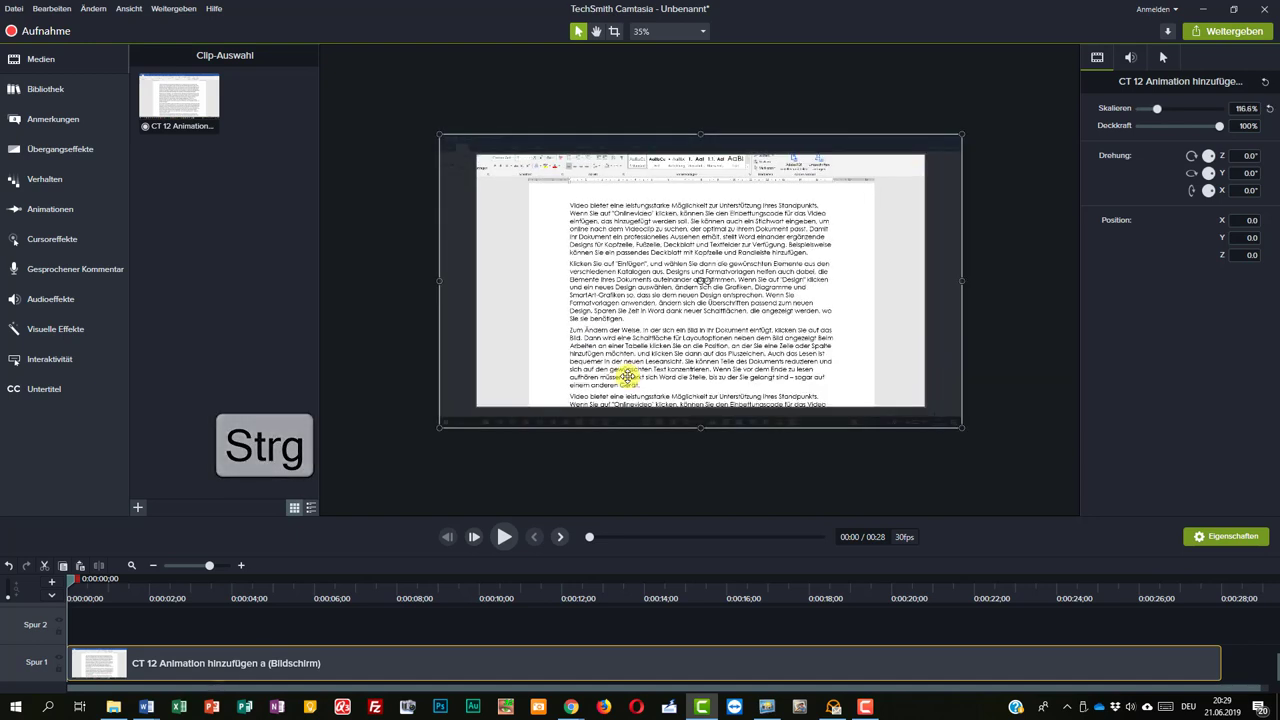
pyautogui.scroll(3, 702, 280)
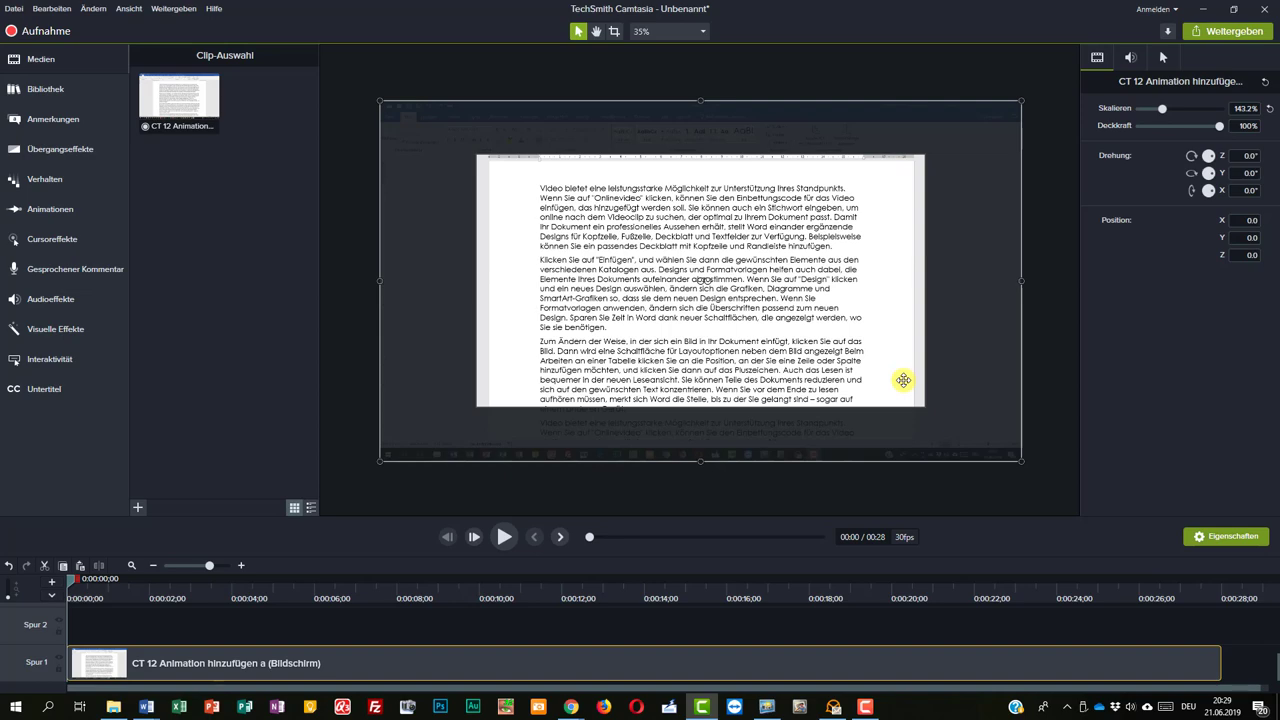
pyautogui.moveTo(702, 280); pyautogui.dragTo(800, 335)
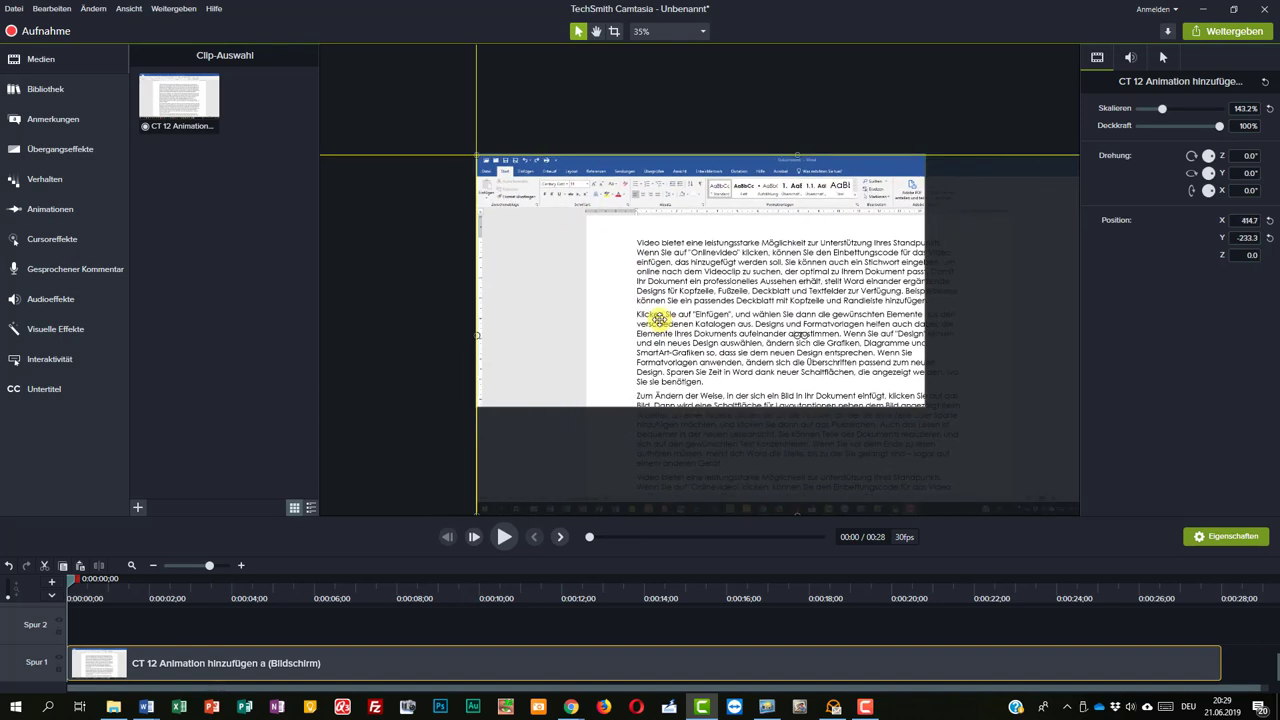
pyautogui.moveTo(801, 335); pyautogui.dragTo(801, 335)
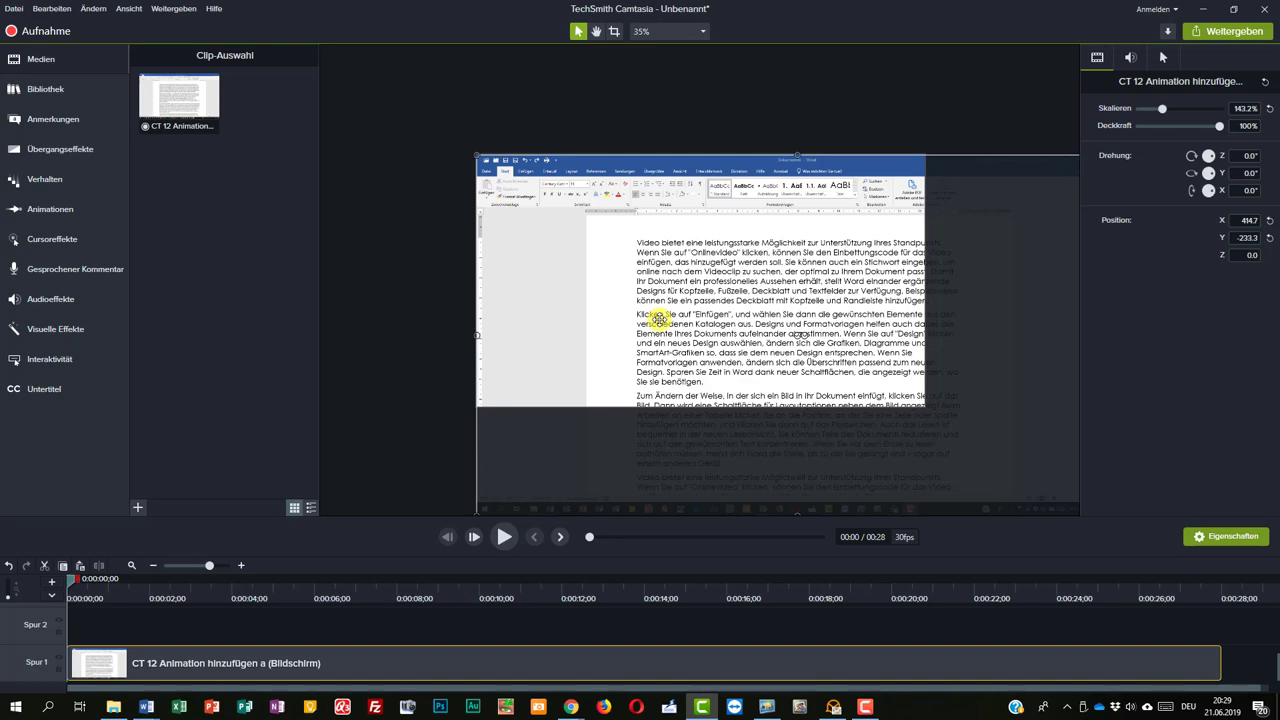
# Scale the clip back to 100 % and snap it to fill the canvas at position 0, 0
pyautogui.scroll(-5, 659, 318)
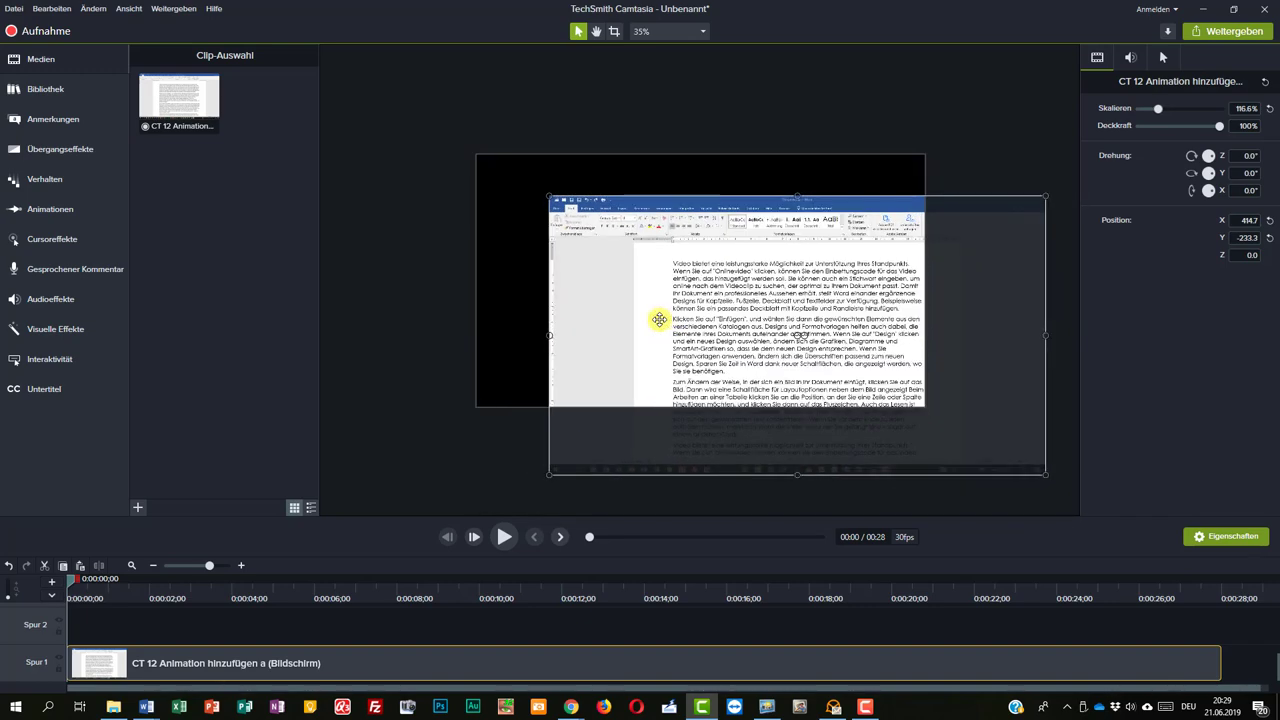
pyautogui.moveTo(800, 334); pyautogui.dragTo(661, 306)
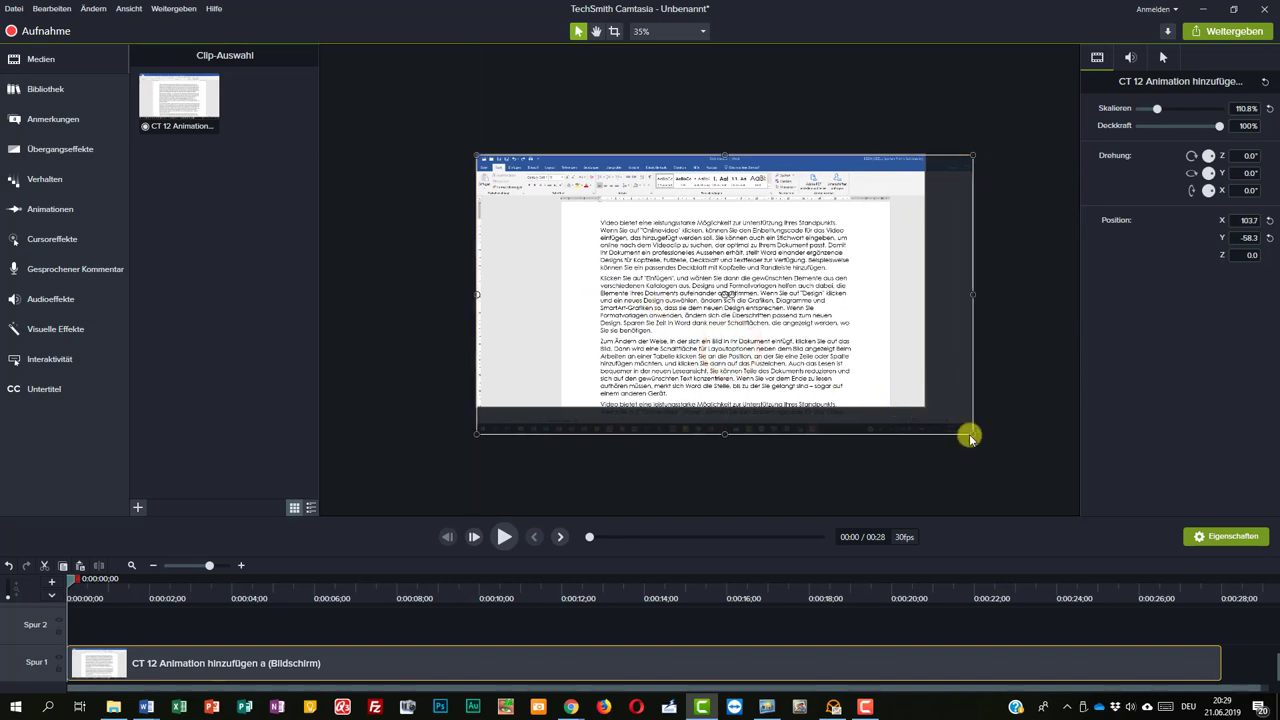
pyautogui.moveTo(972, 434); pyautogui.dragTo(925, 407)
pyautogui.moveTo(808, 362); pyautogui.dragTo(808, 362)
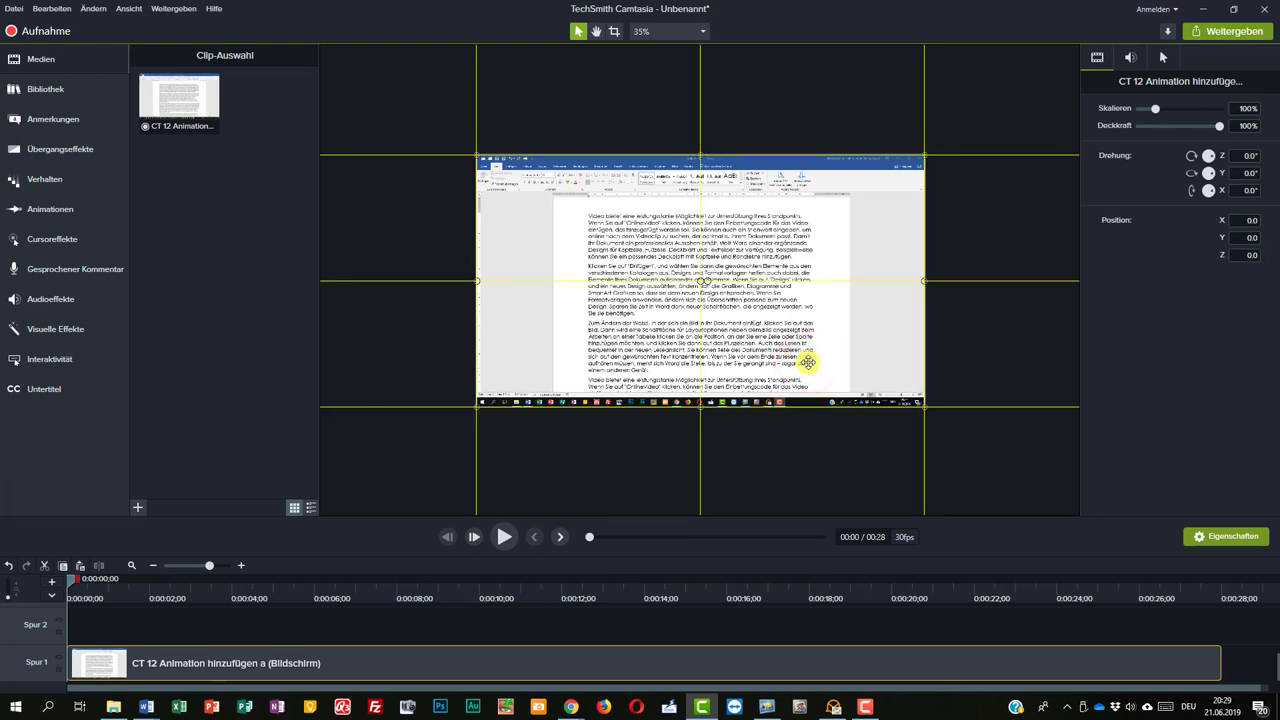
pyautogui.moveTo(808, 362); pyautogui.dragTo(808, 362)
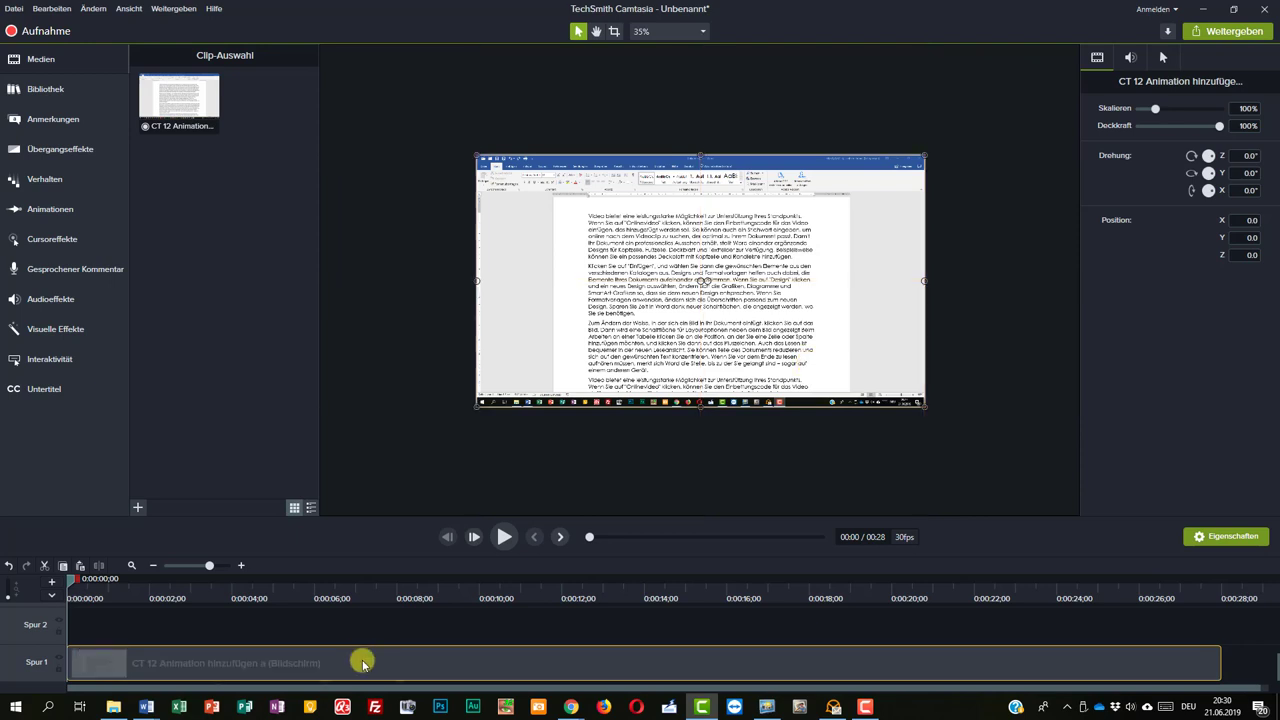
# Add a Benutzerdefiniert animation to the clip on Spur 1, ending at about 4 seconds
pyautogui.click(57, 212)
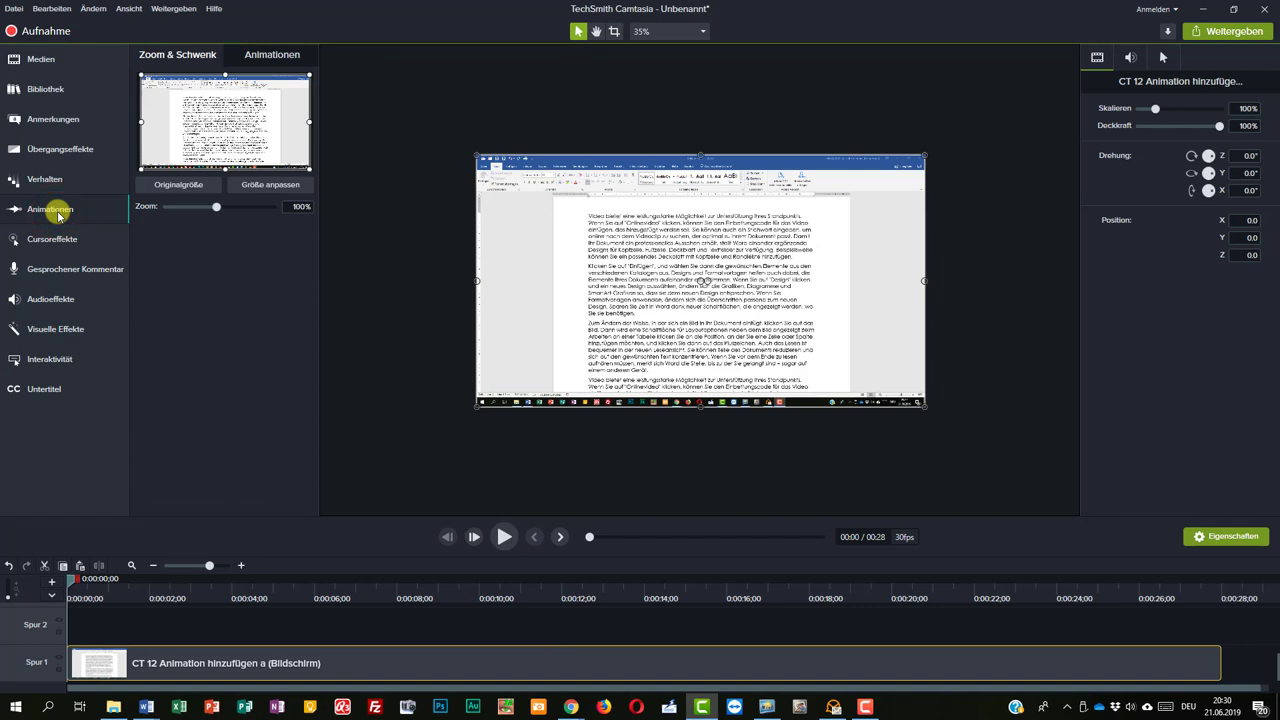
pyautogui.click(279, 60)
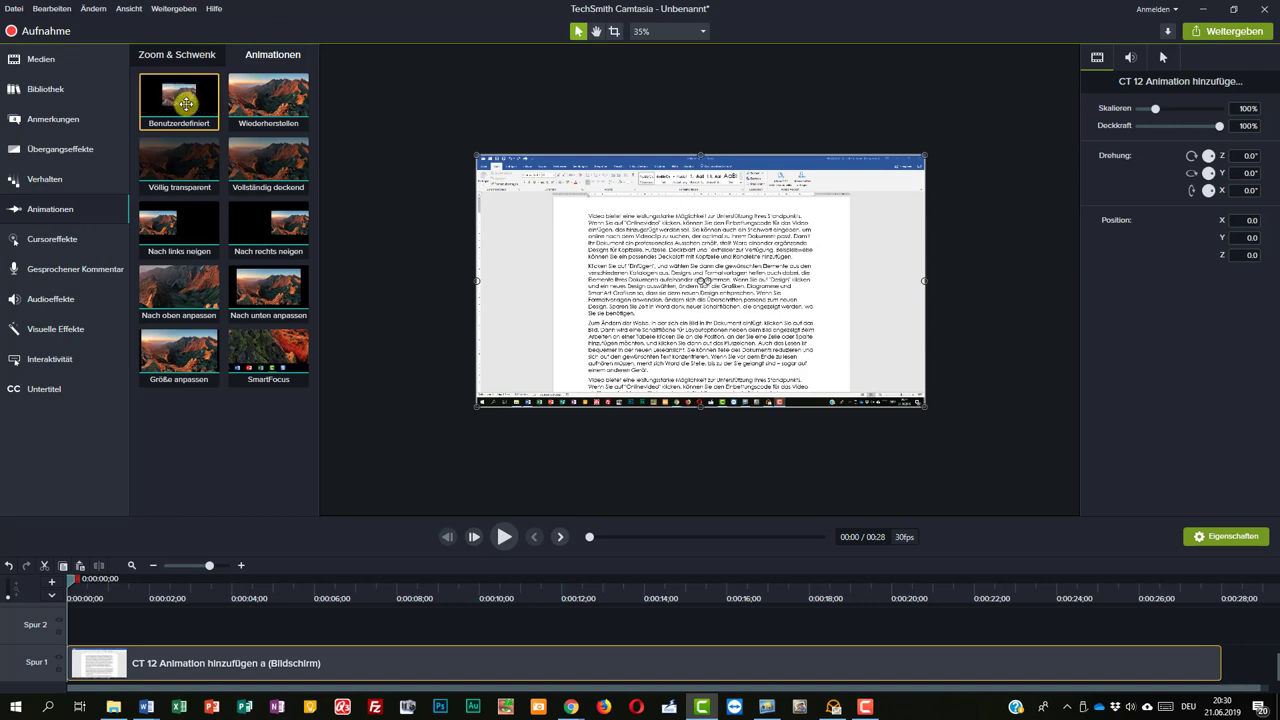
pyautogui.moveTo(186, 110); pyautogui.dragTo(234, 663)
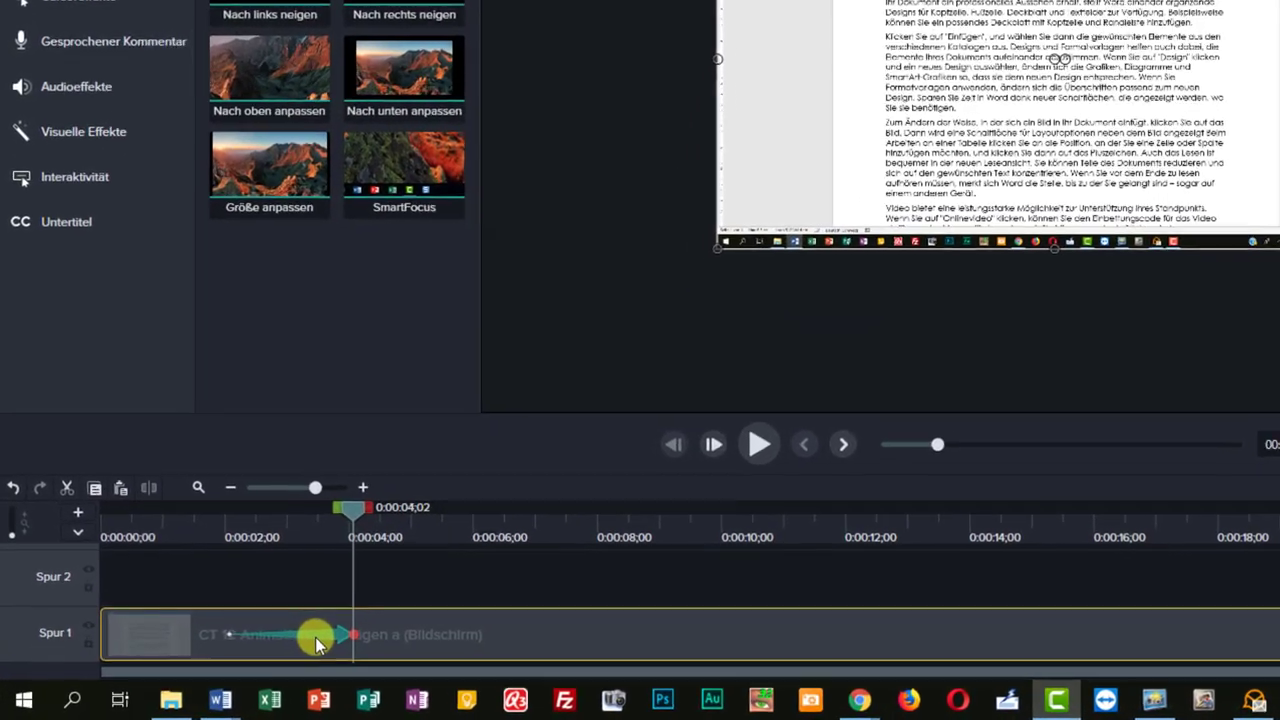
# With the playhead past the animation at 0:00:04;20, shrink the clip to 39 % in the canvas's upper-left corner
pyautogui.moveTo(372, 496); pyautogui.dragTo(398, 497)
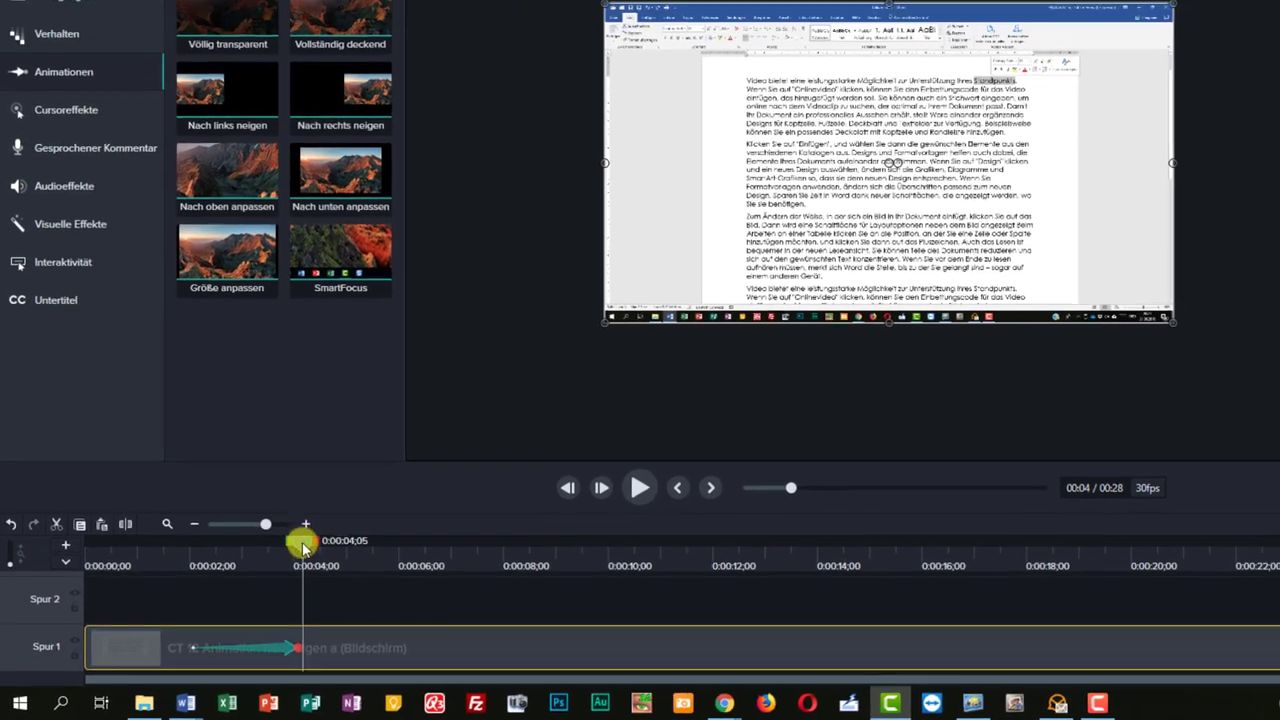
pyautogui.moveTo(383, 492); pyautogui.dragTo(360, 502)
pyautogui.moveTo(258, 565); pyautogui.dragTo(139, 589)
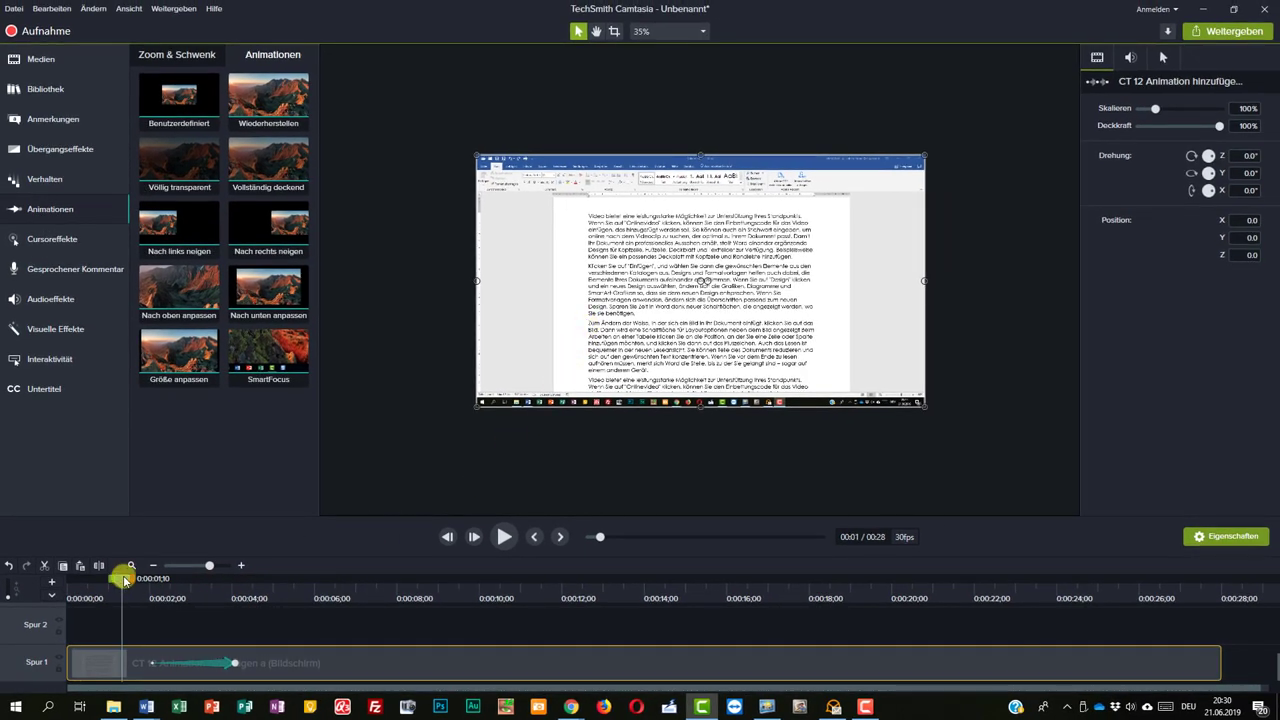
pyautogui.moveTo(121, 578); pyautogui.dragTo(261, 588)
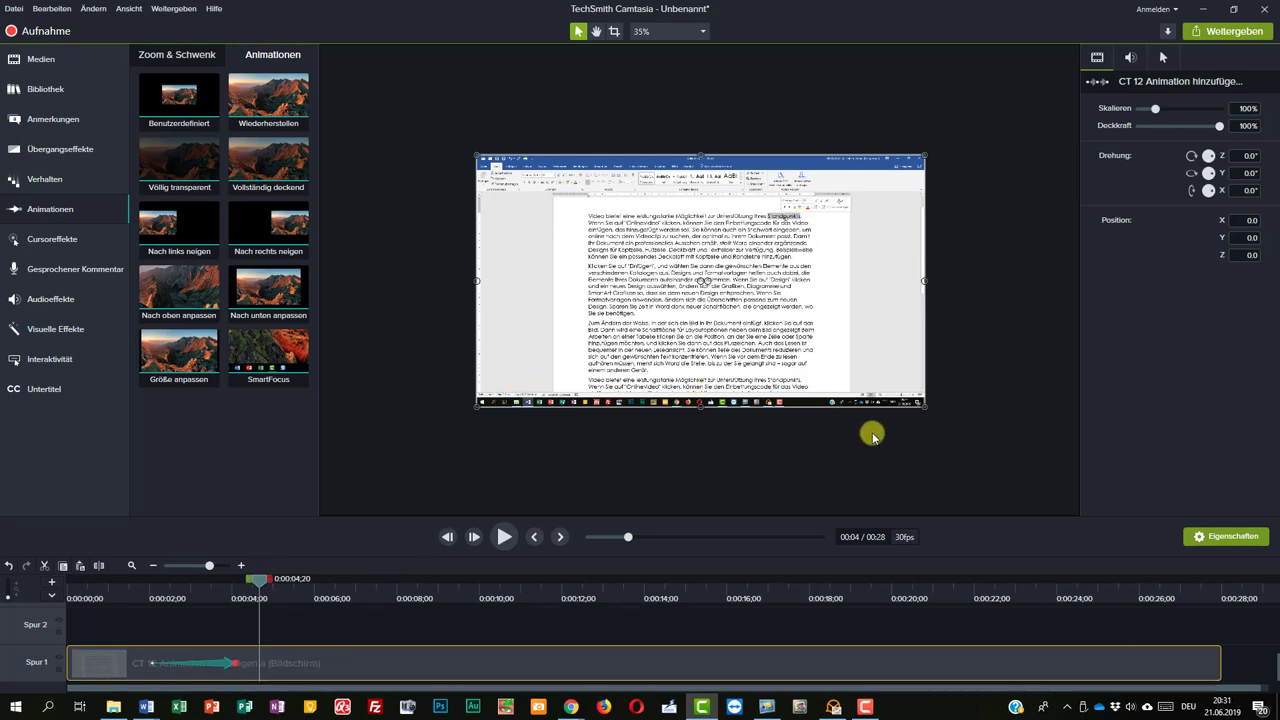
pyautogui.moveTo(920, 403); pyautogui.dragTo(650, 213)
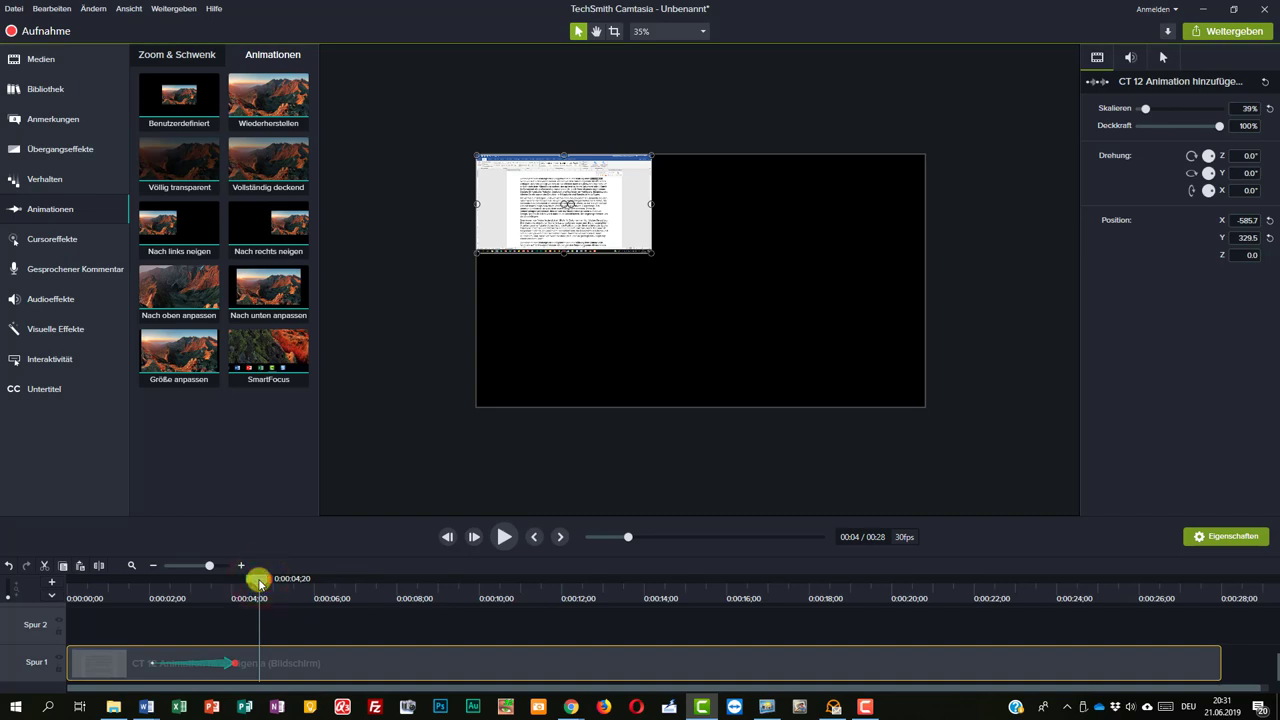
# Copy the clip's animation and paste it directly behind the first one, with the playhead at 0:00:04;09
pyautogui.moveTo(259, 582); pyautogui.dragTo(245, 620)
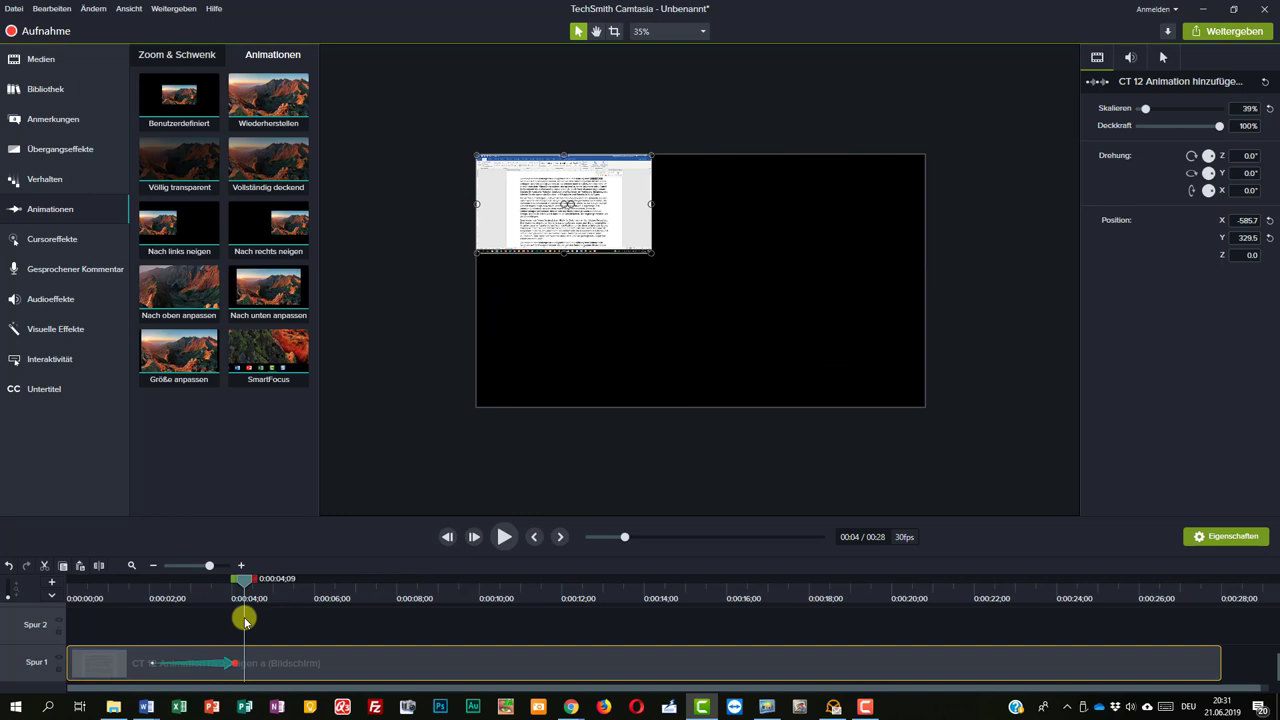
pyautogui.click(291, 640)
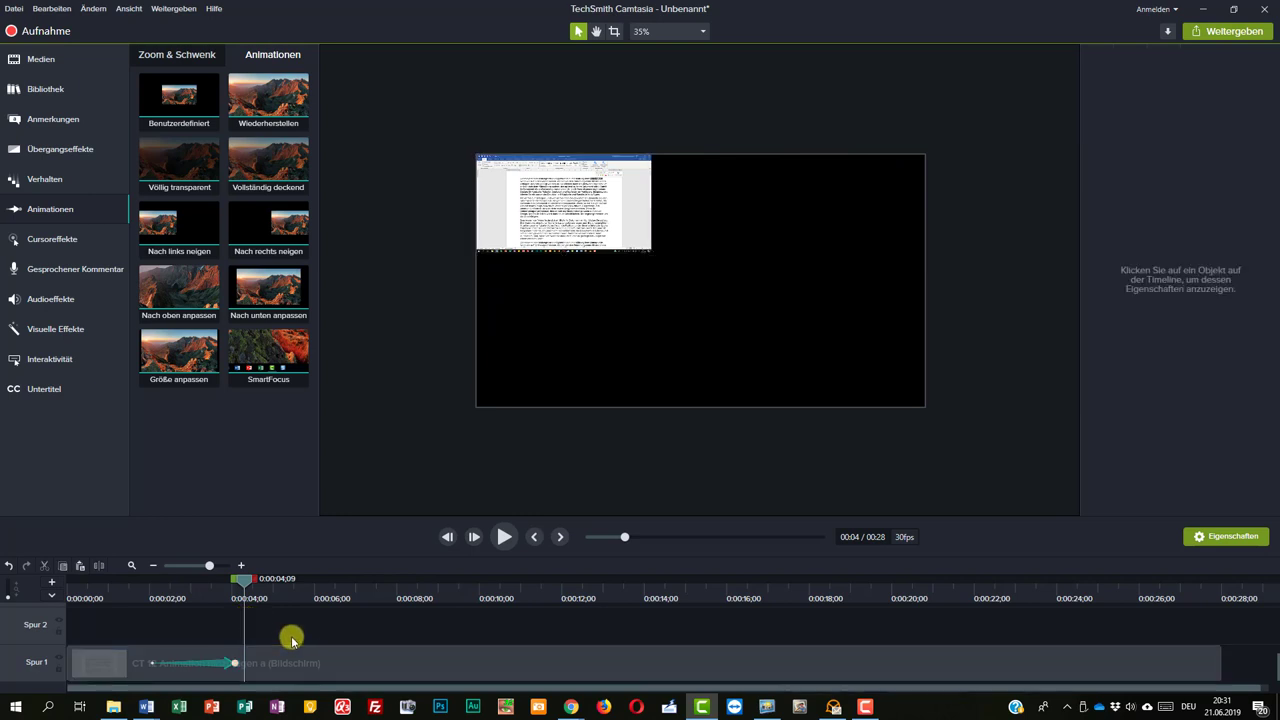
pyautogui.click(218, 665)
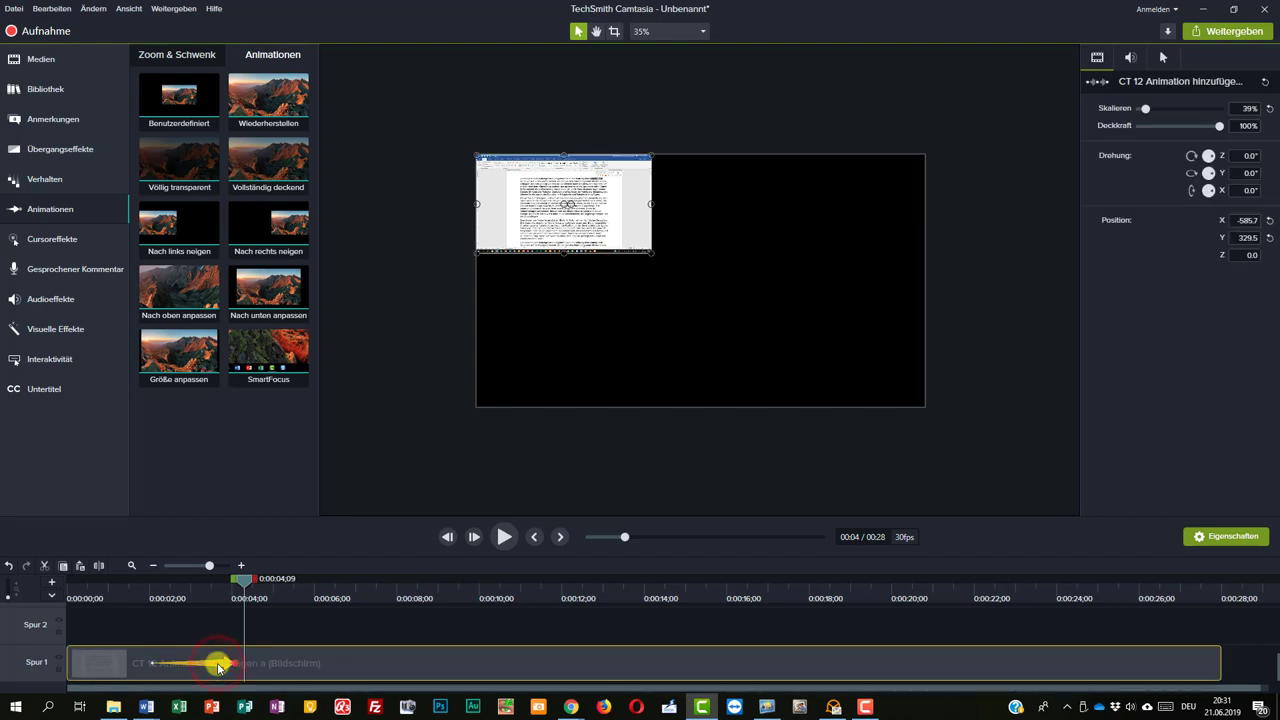
pyautogui.hotkey('ctrl', 'c')
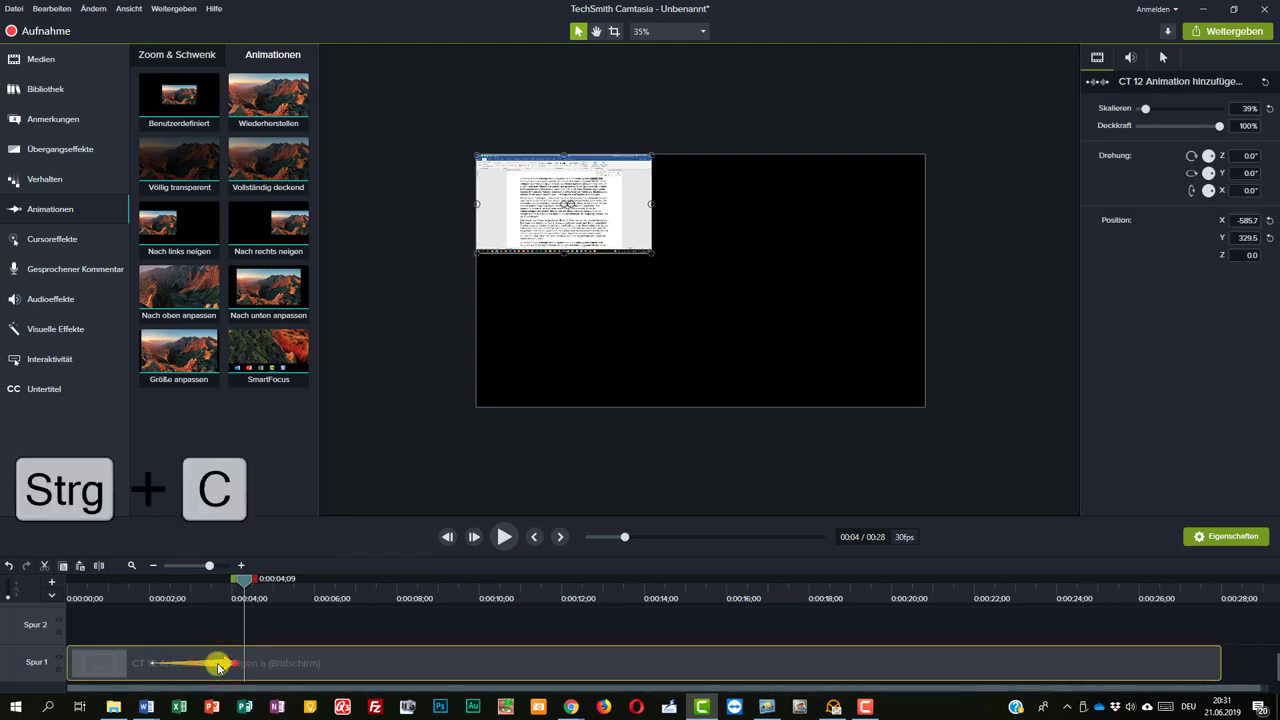
pyautogui.hotkey('ctrl', 'v')
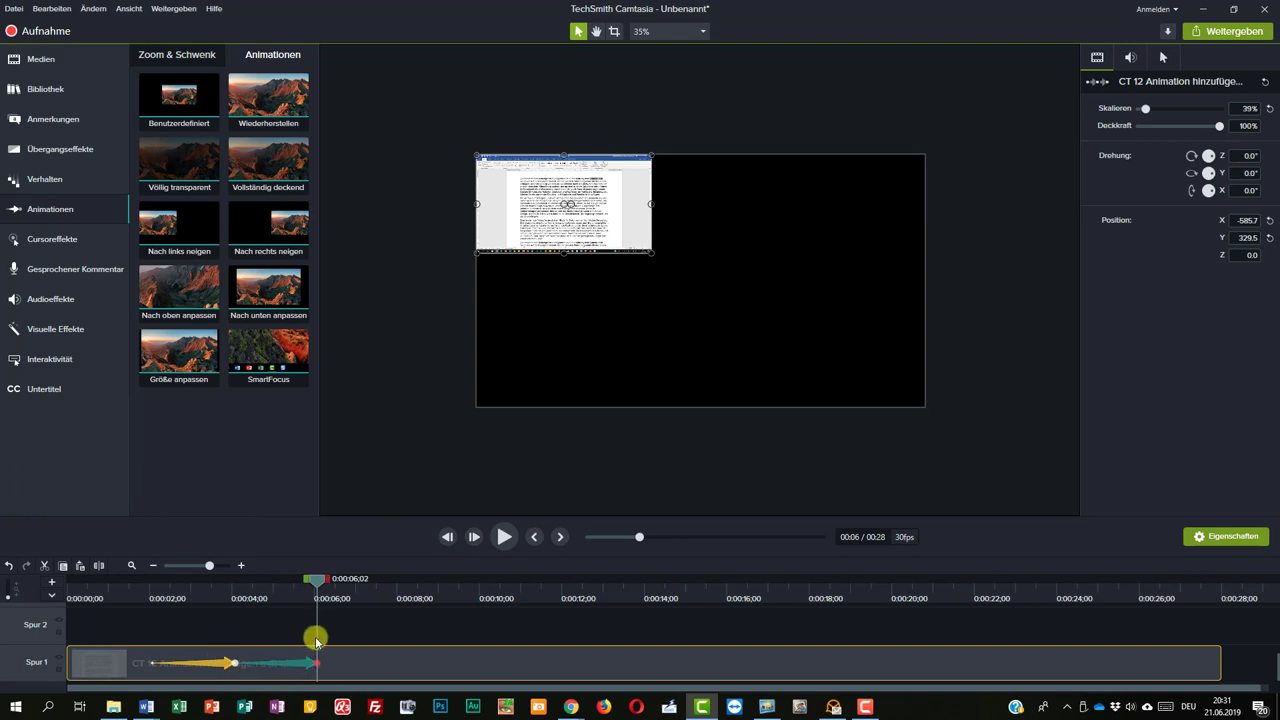
# Past the copied animation, move the clip into the canvas's lower-right corner and extend that animation to end at about 8 seconds
pyautogui.moveTo(316, 582); pyautogui.dragTo(336, 607)
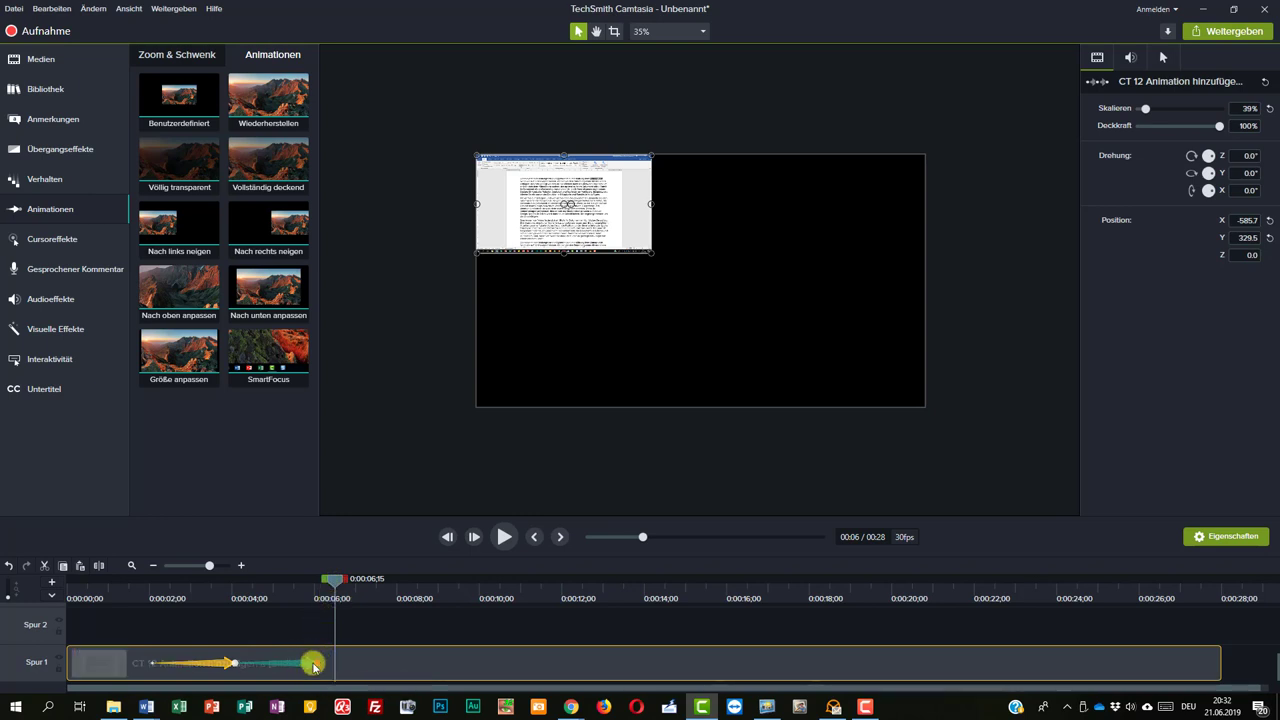
pyautogui.moveTo(584, 230); pyautogui.dragTo(857, 378)
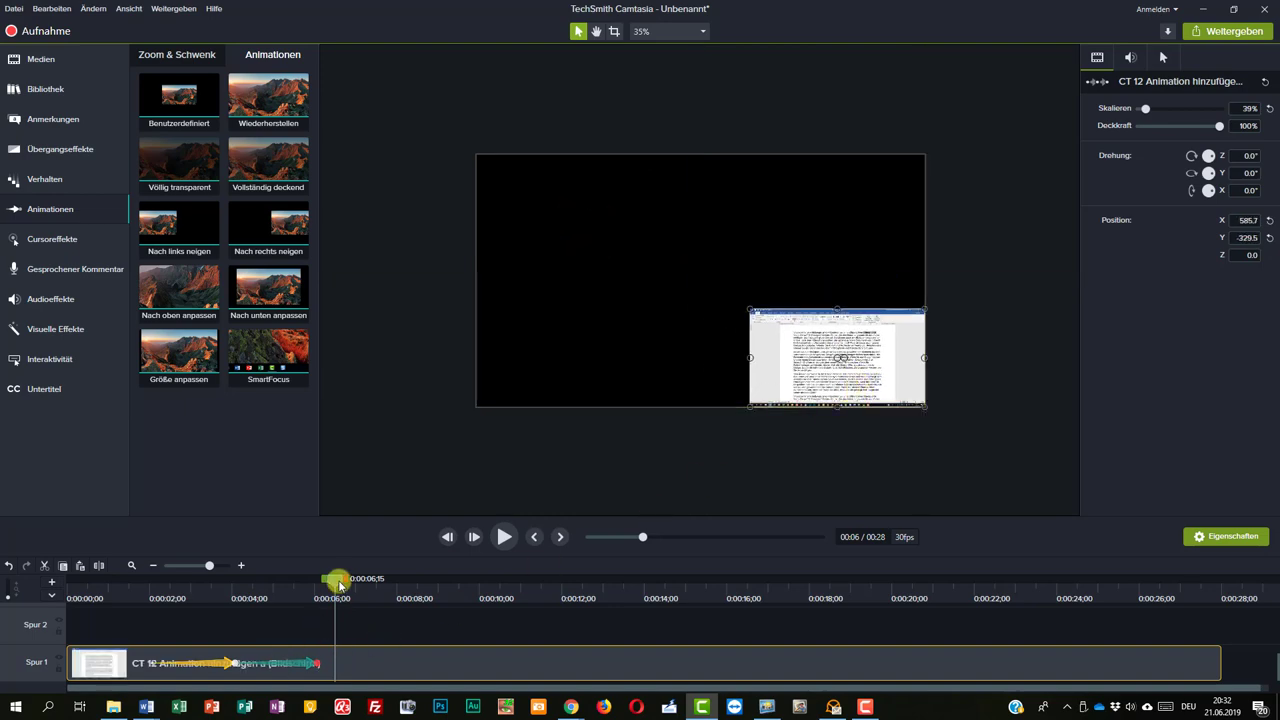
pyautogui.moveTo(337, 582); pyautogui.dragTo(415, 612)
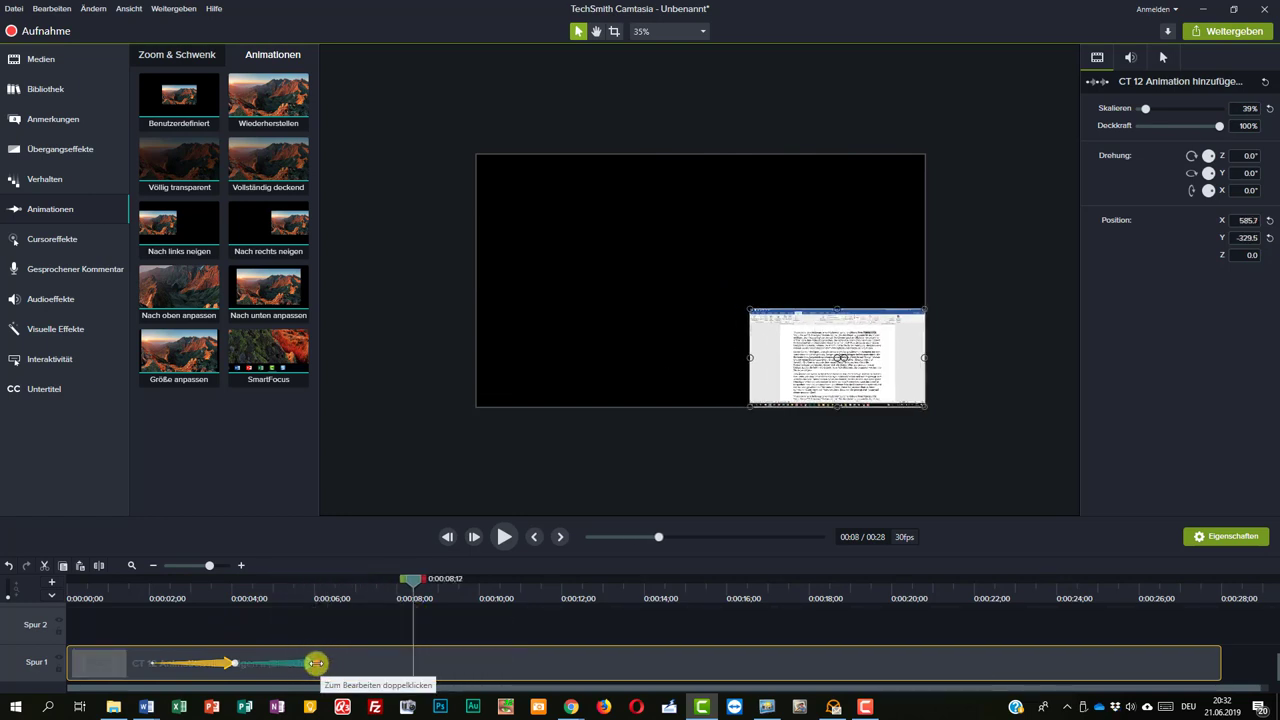
pyautogui.moveTo(315, 663); pyautogui.dragTo(419, 663)
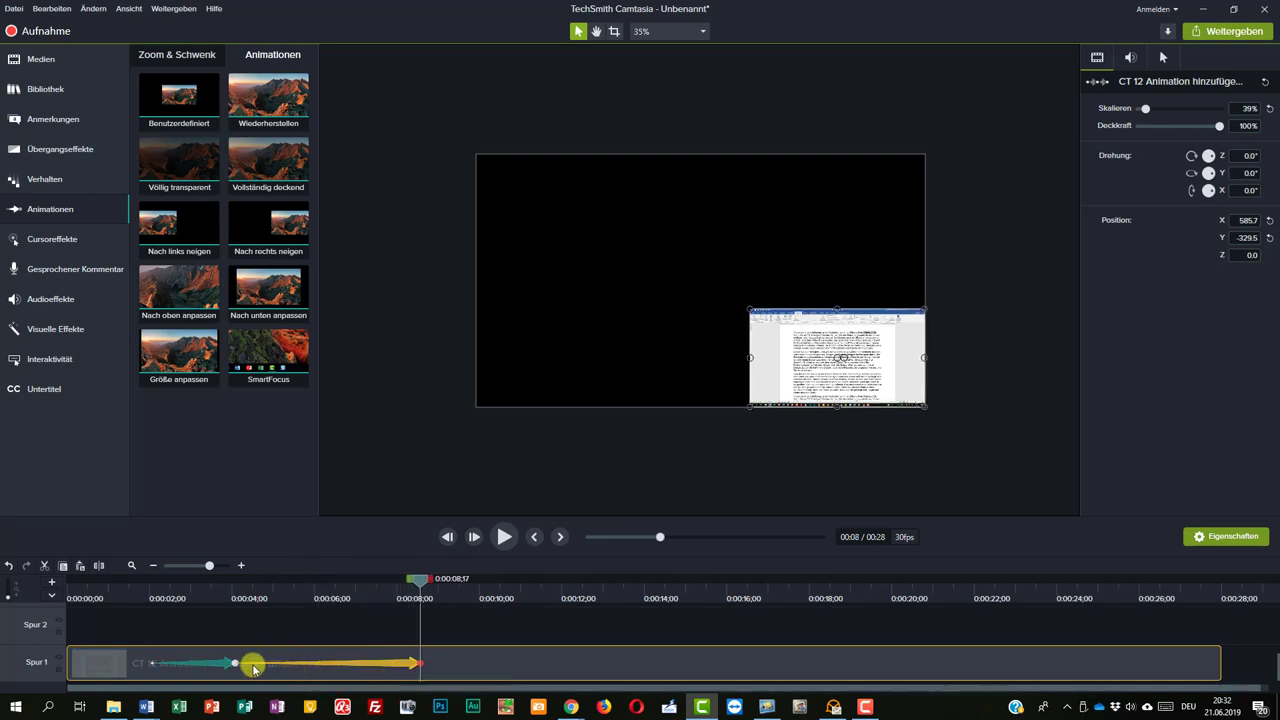
# Place the orange text arrow callout in the upper-left area of the canvas, starting at 0:00:08;21
pyautogui.moveTo(236, 663)
pyautogui.mouseDown()
pyautogui.moveTo(301, 660)
pyautogui.moveTo(243, 663)
pyautogui.mouseUp()
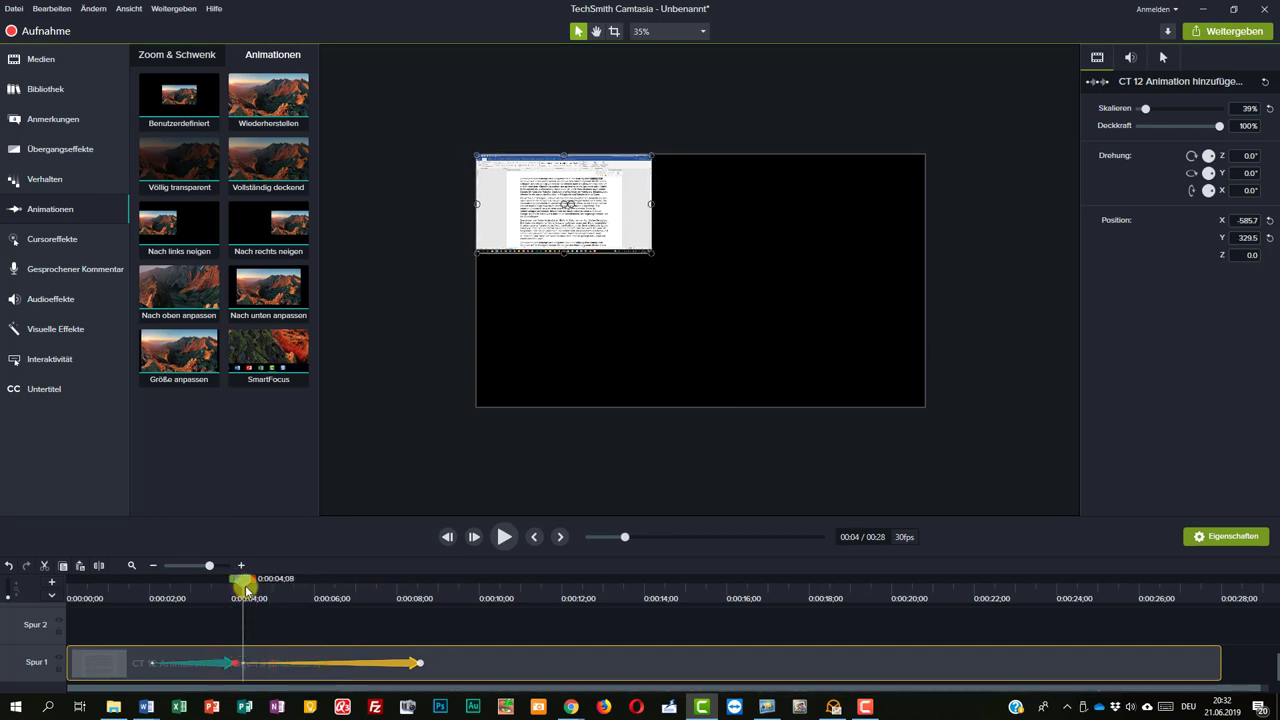
pyautogui.moveTo(244, 582); pyautogui.dragTo(429, 616)
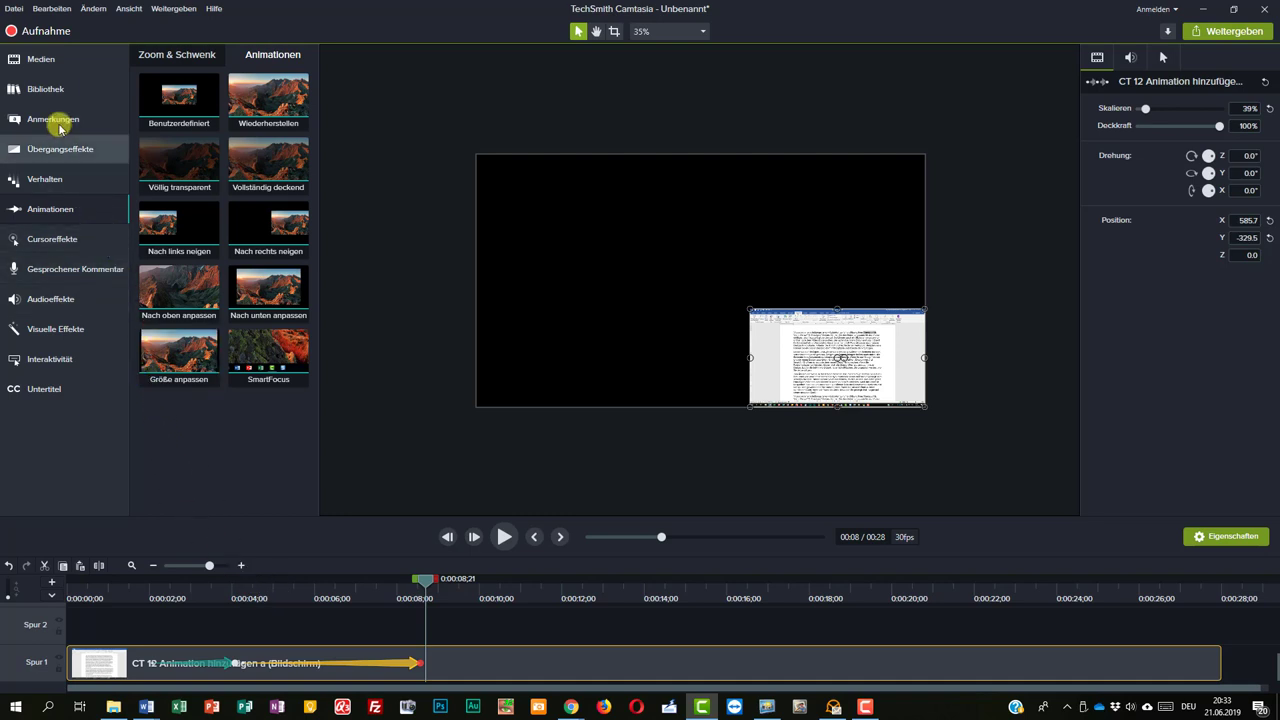
pyautogui.click(56, 120)
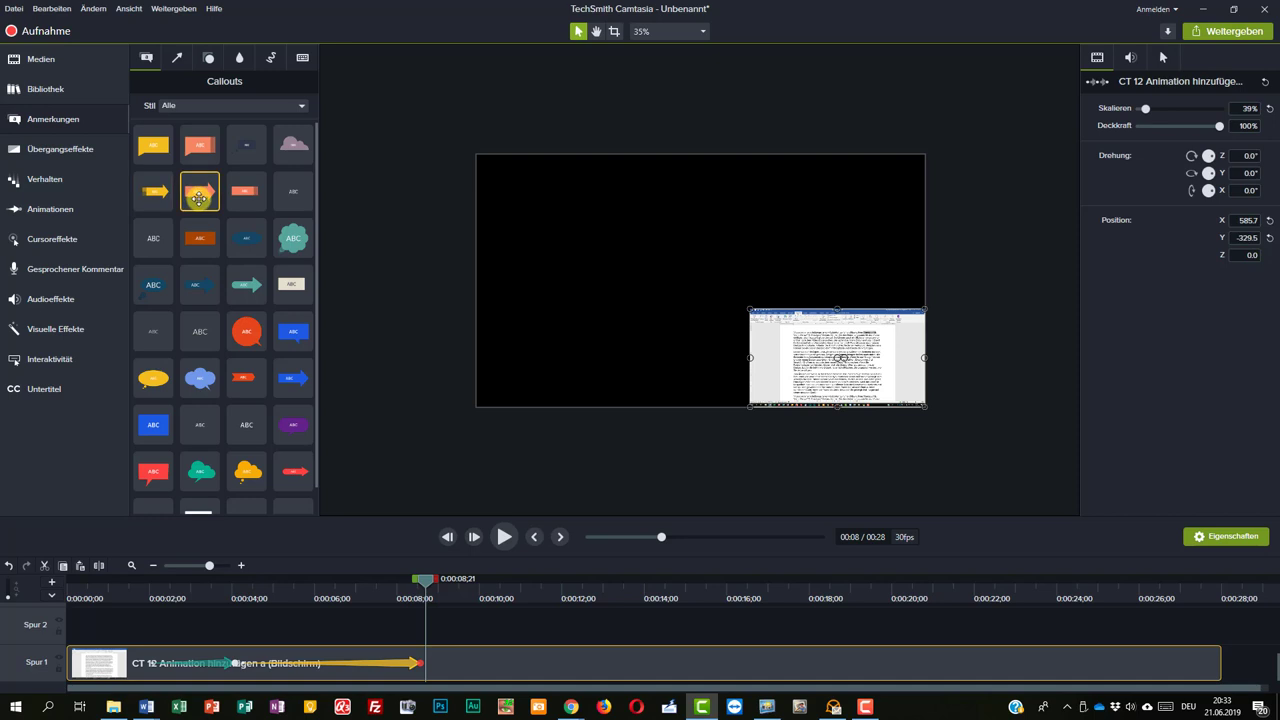
pyautogui.moveTo(199, 198); pyautogui.dragTo(568, 243)
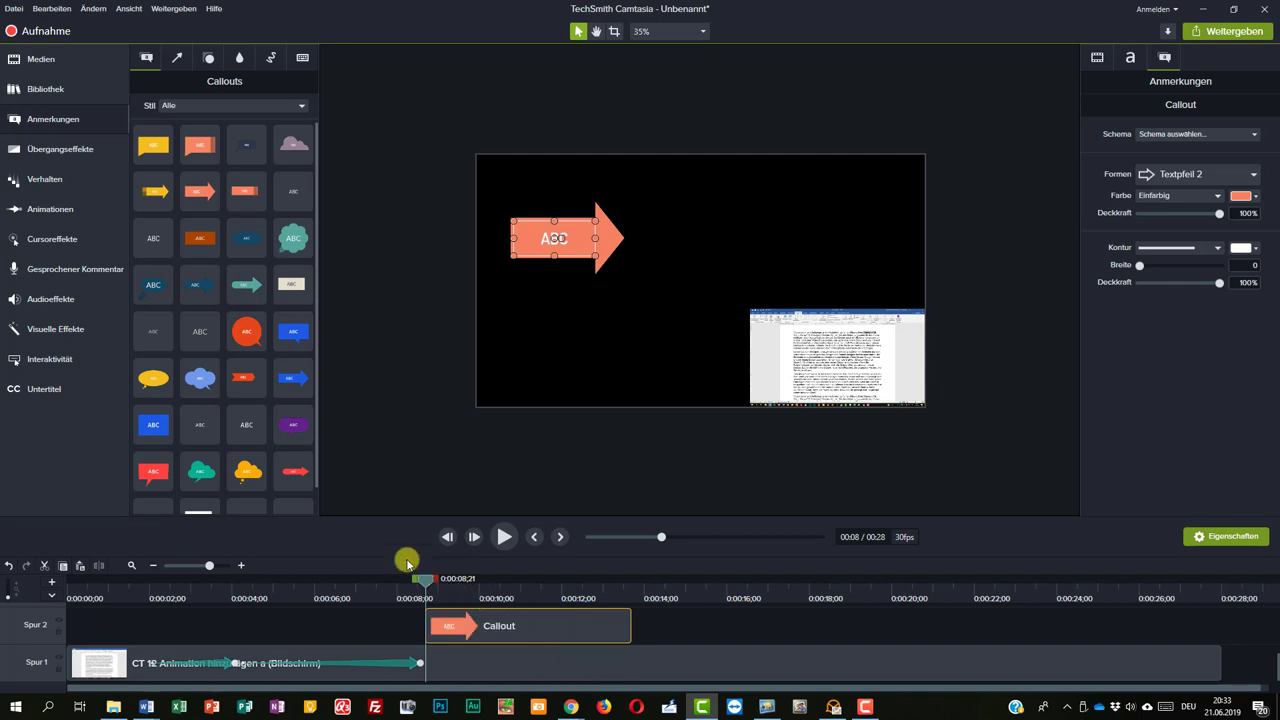
# Add a Benutzerdefiniert animation to the callout on Spur 2 and move the playhead just before it, to 0:00:10;01
pyautogui.click(47, 216)
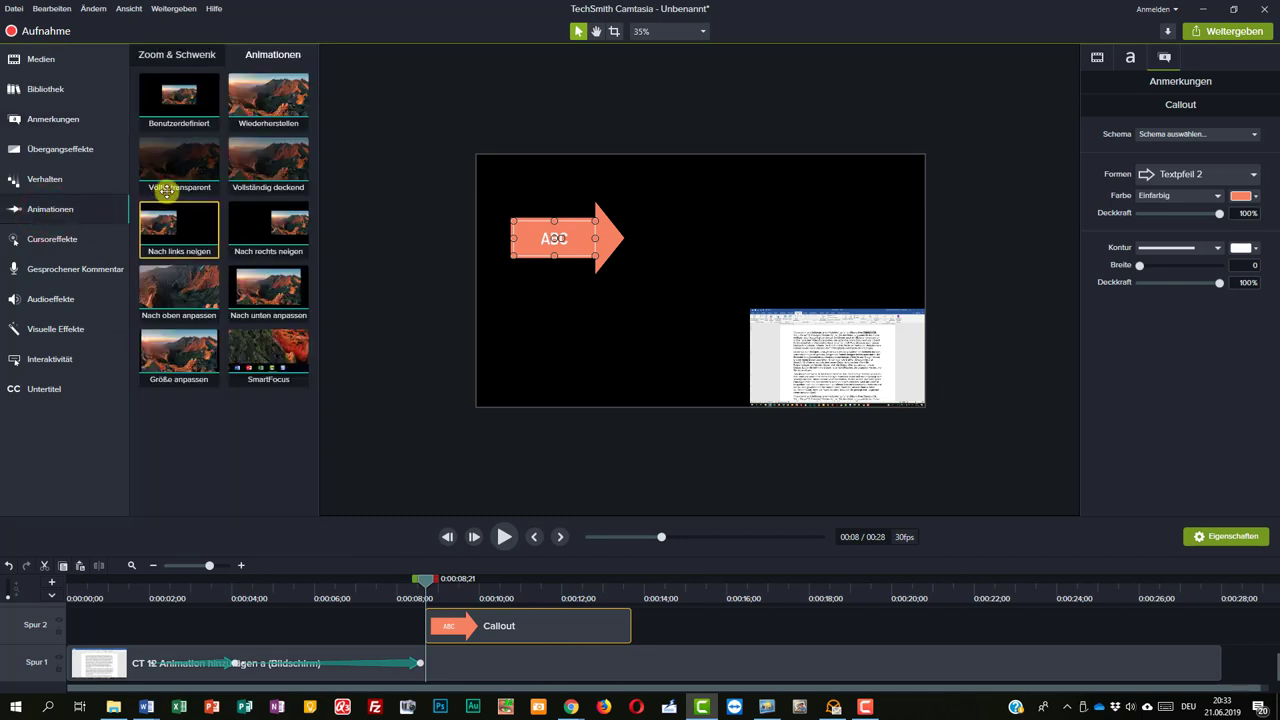
pyautogui.moveTo(183, 110); pyautogui.dragTo(530, 627)
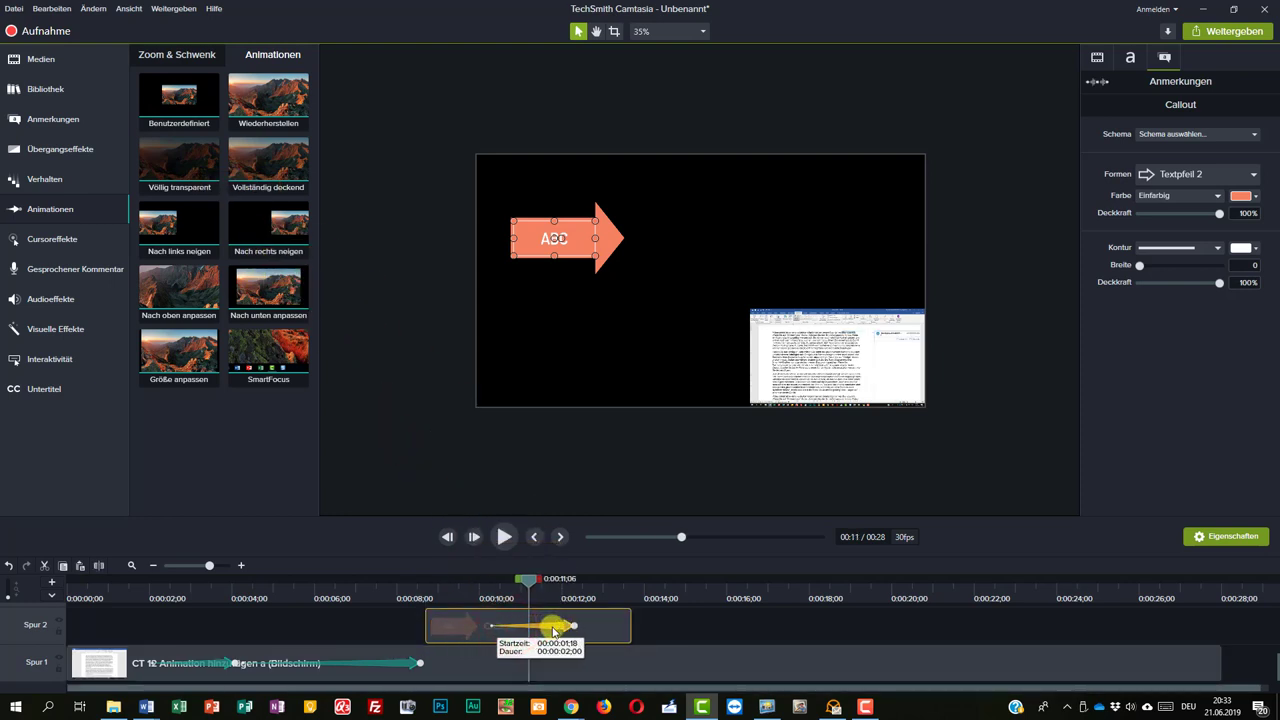
pyautogui.click(528, 582)
pyautogui.moveTo(528, 582); pyautogui.dragTo(481, 582)
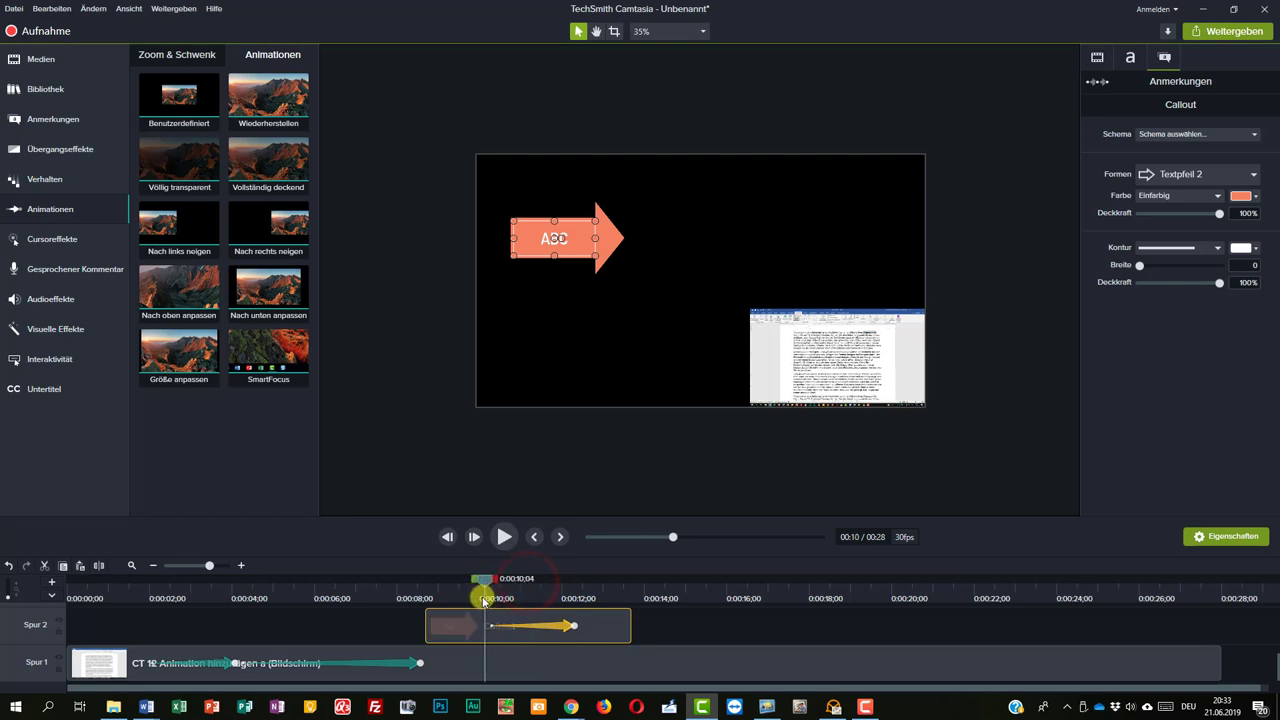
pyautogui.click(453, 628)
pyautogui.moveTo(453, 630); pyautogui.dragTo(422, 630)
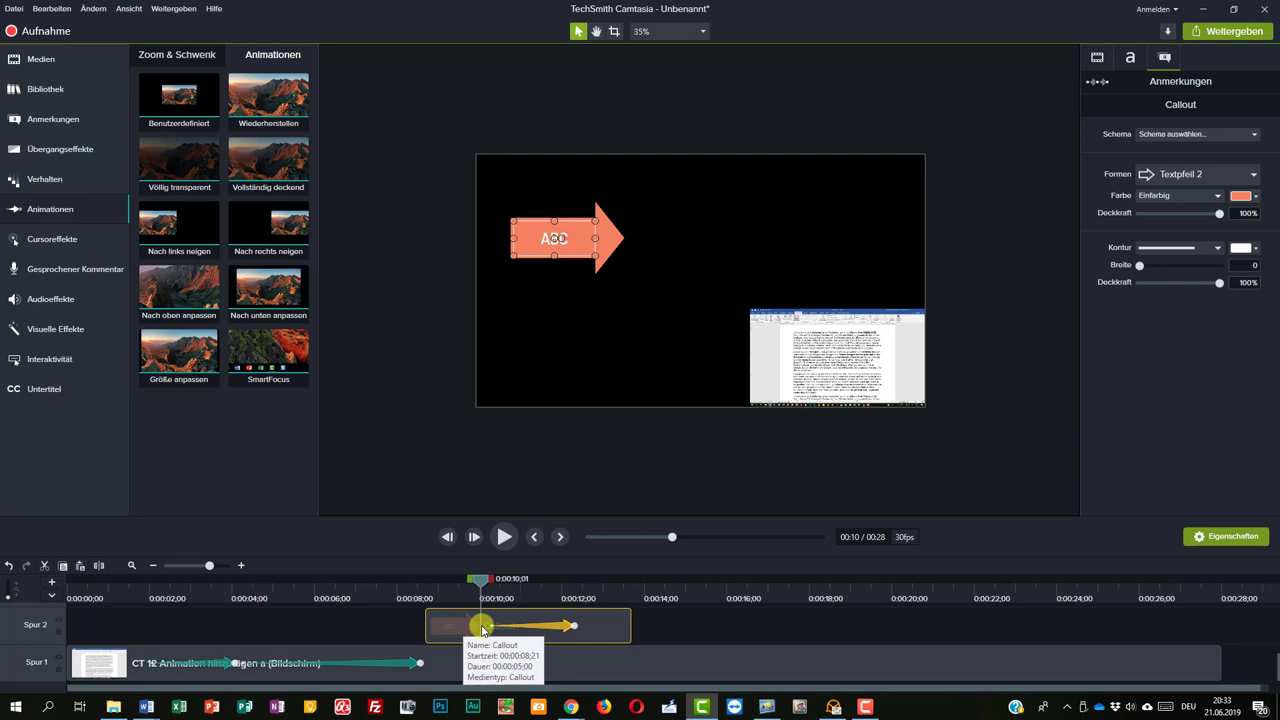
# Past the callout's animation, at 0:00:12;25, move the arrow onto the small clip, rotate it diagonally downward, and play back from 0:00:08;20
pyautogui.click(522, 588)
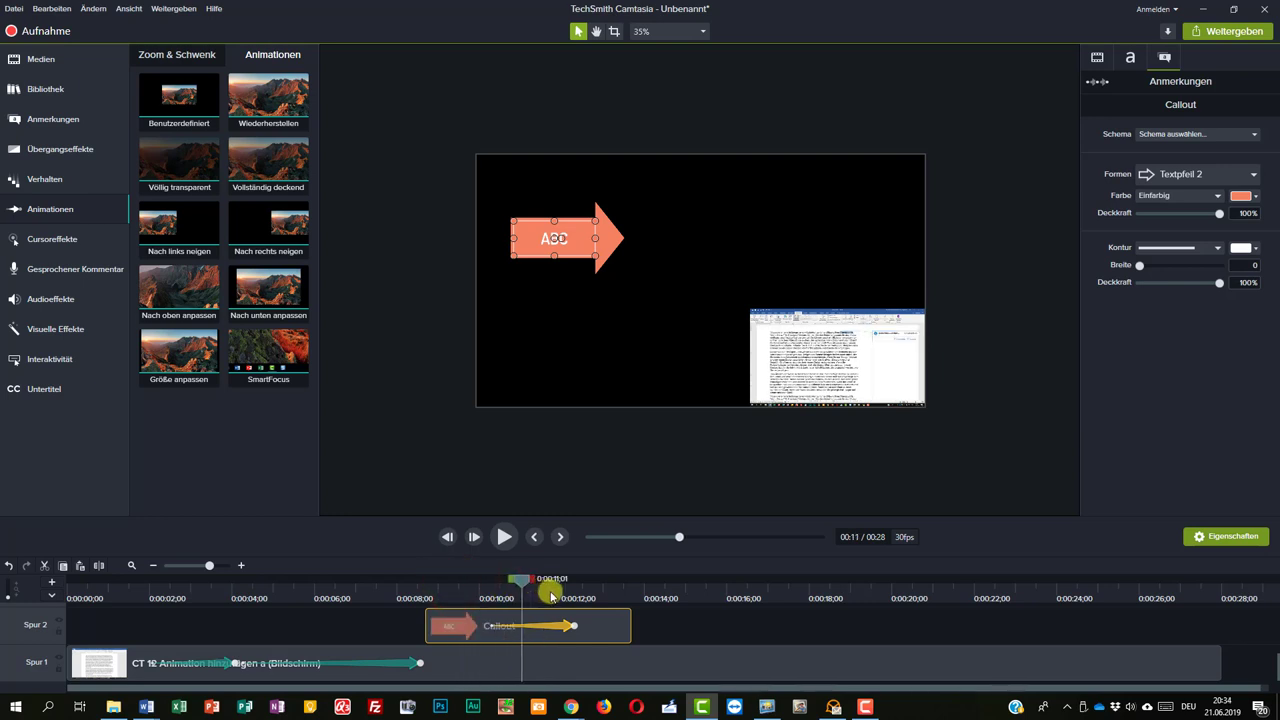
pyautogui.moveTo(551, 596); pyautogui.dragTo(598, 598)
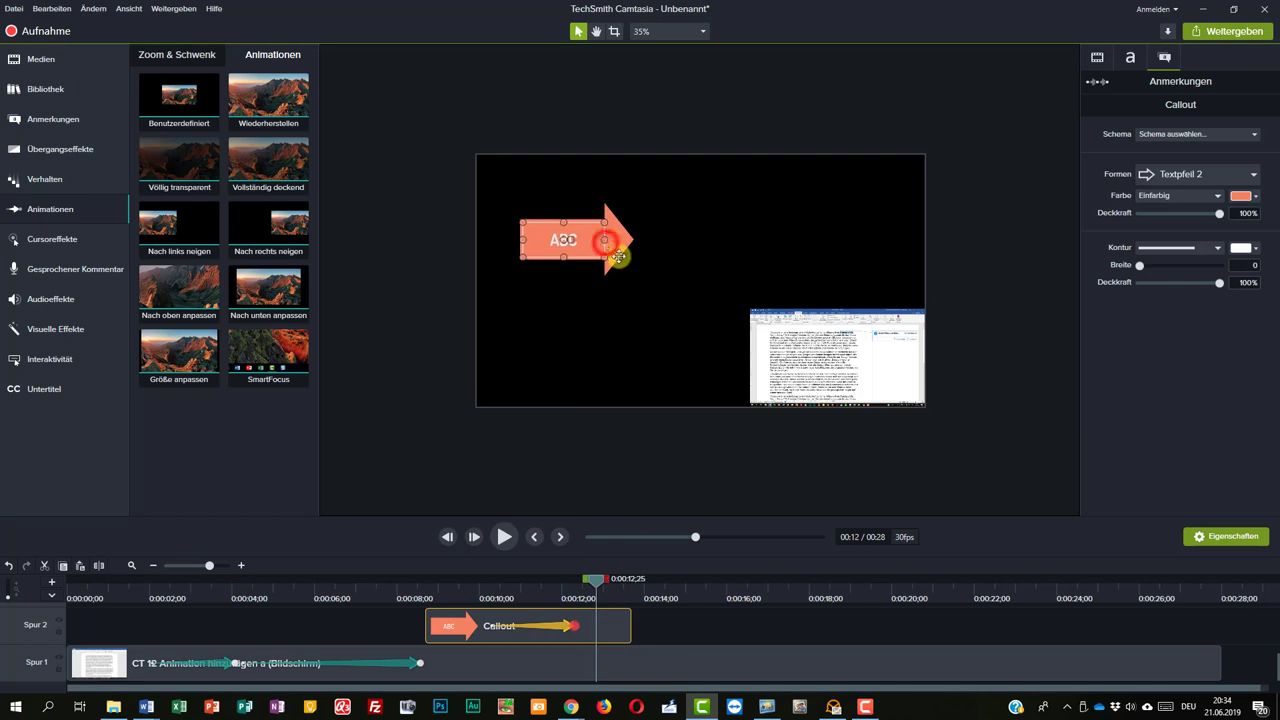
pyautogui.moveTo(605, 242); pyautogui.dragTo(863, 330)
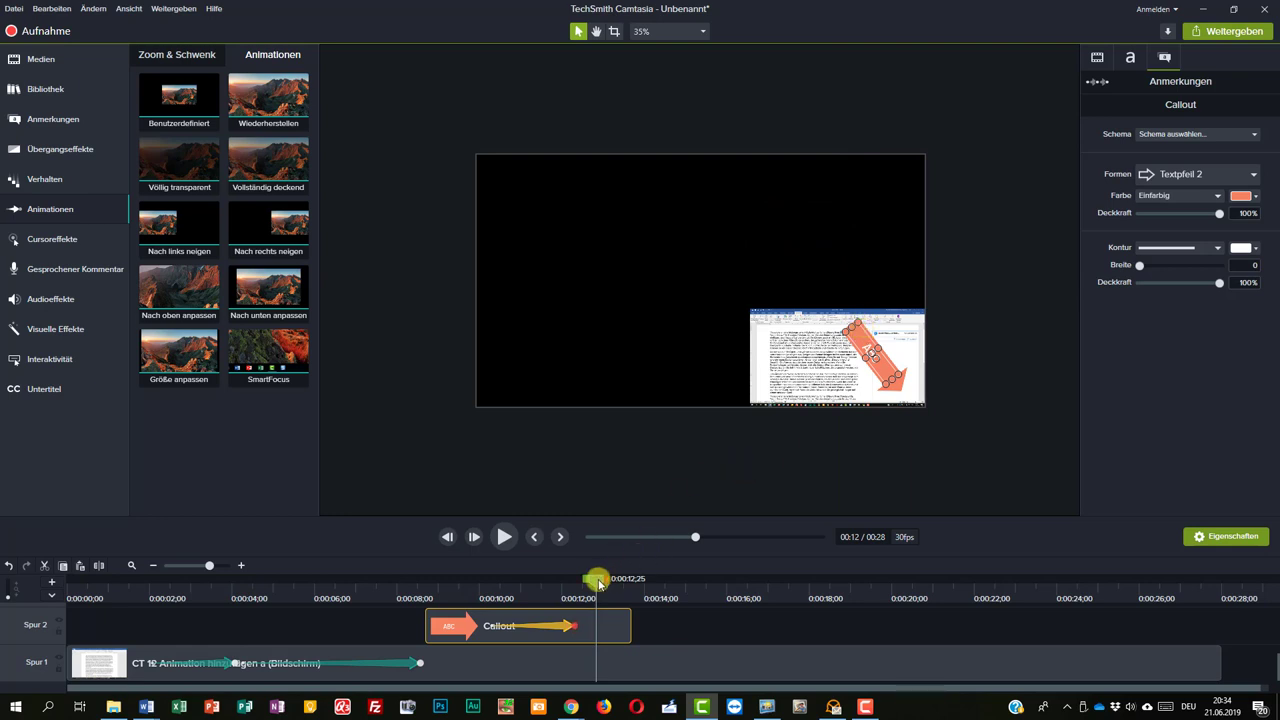
pyautogui.moveTo(598, 583); pyautogui.dragTo(427, 607)
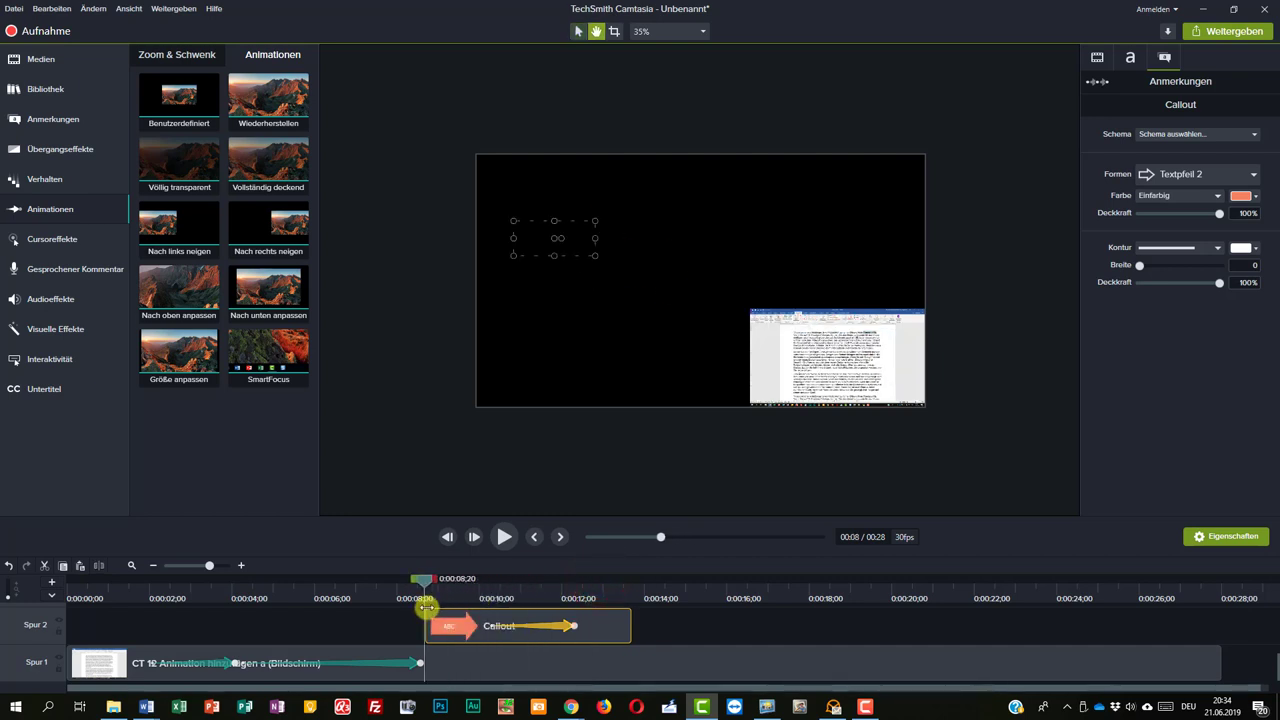
pyautogui.press('space')
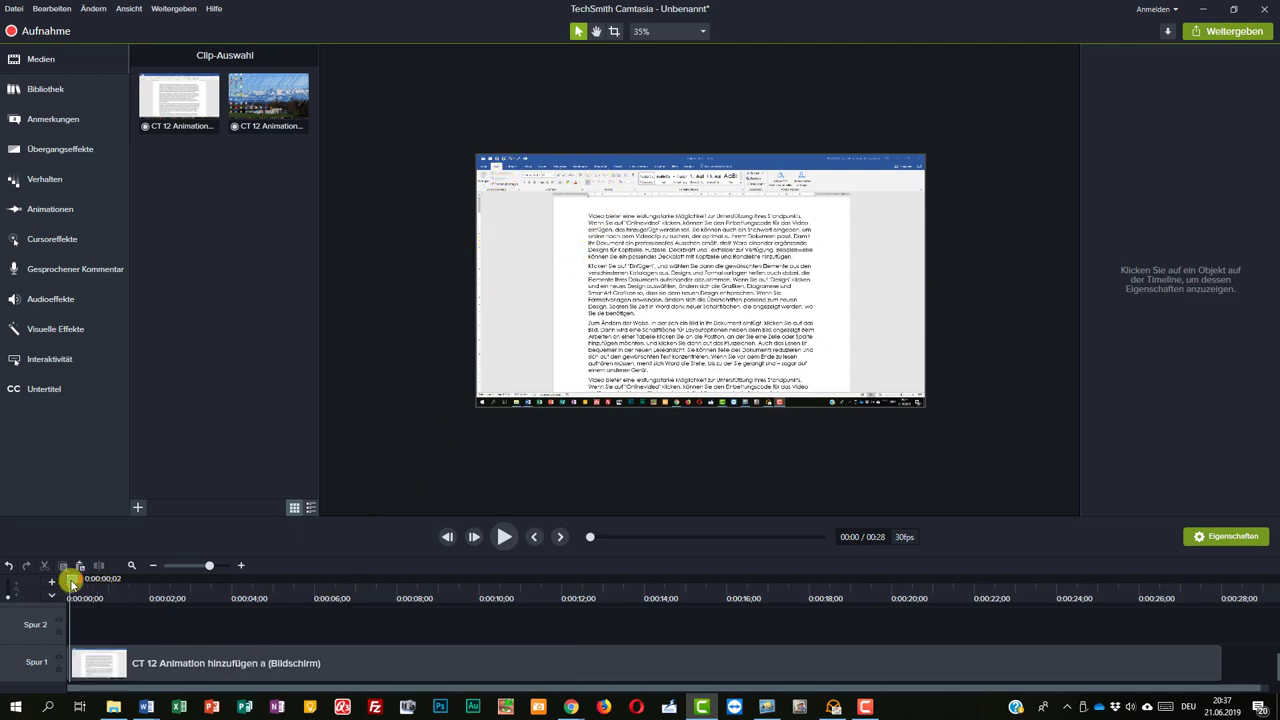
# Add a Benutzerdefiniert animation ending at 0:00:03;22 to the screen clip on Spur 1 and place the playhead just past it, at 0:00:03;26
pyautogui.moveTo(71, 583); pyautogui.dragTo(224, 580)
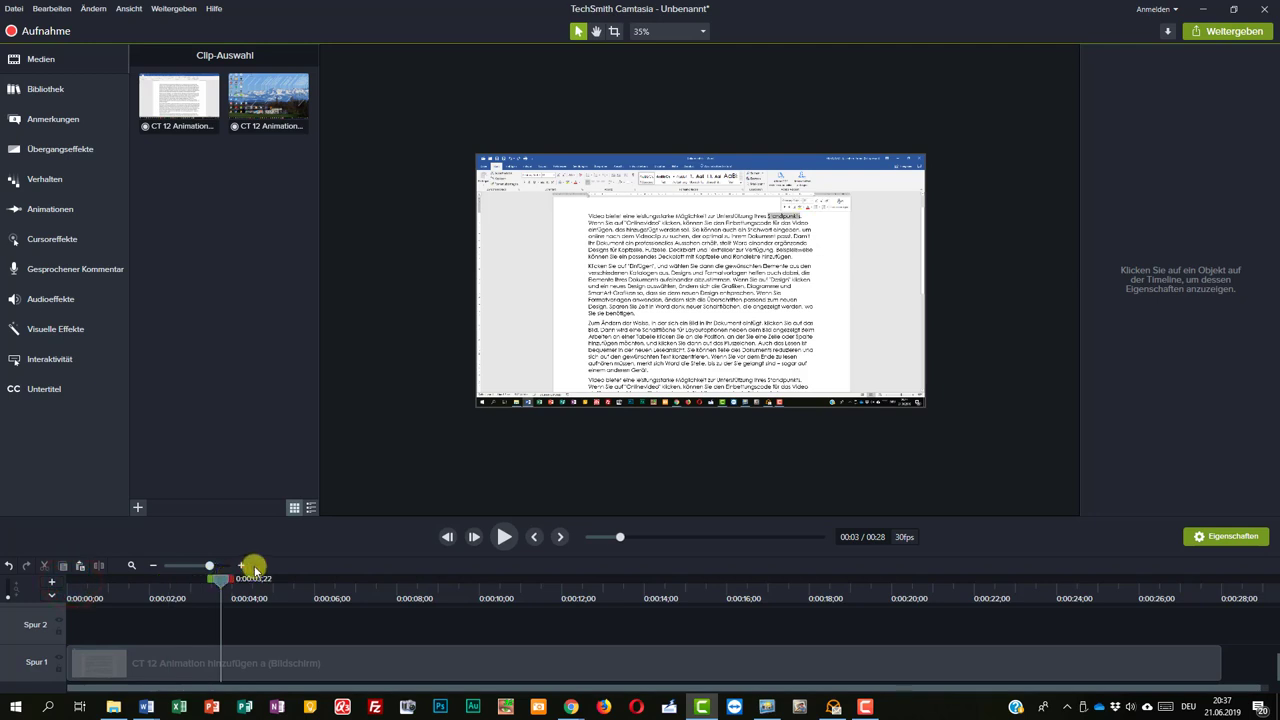
pyautogui.click(69, 215)
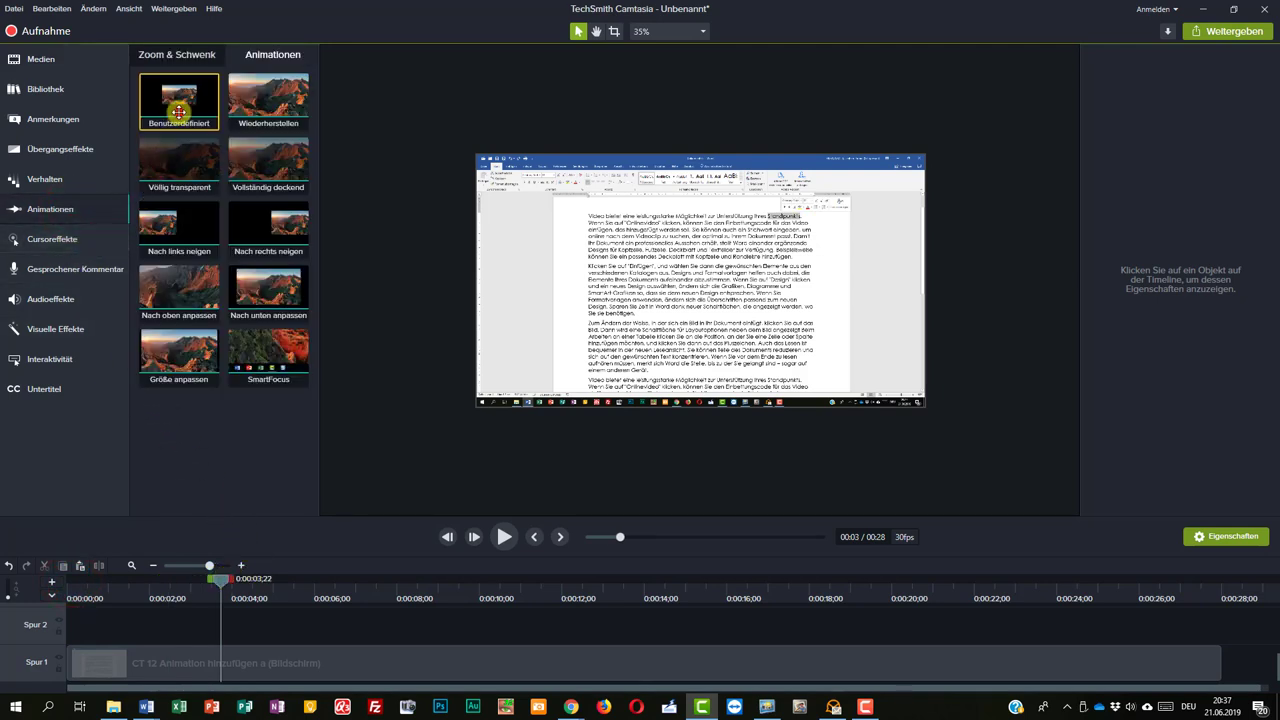
pyautogui.moveTo(180, 106); pyautogui.dragTo(200, 662)
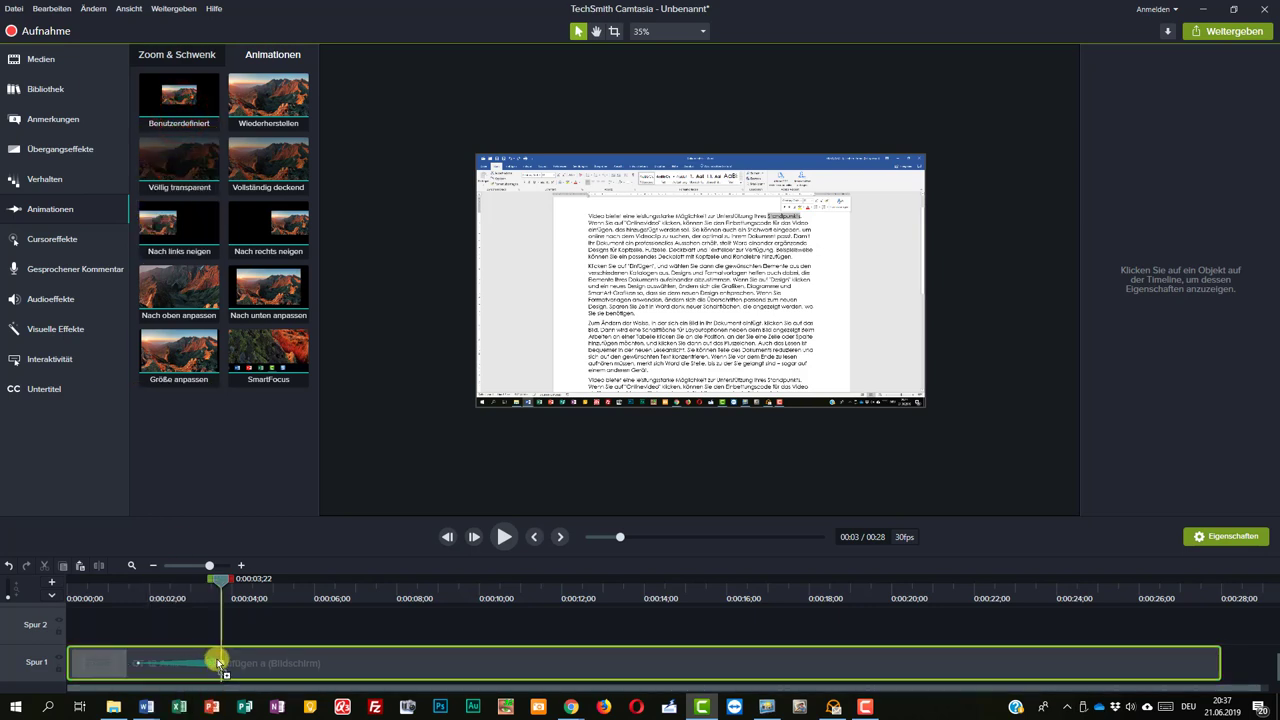
pyautogui.click(223, 591)
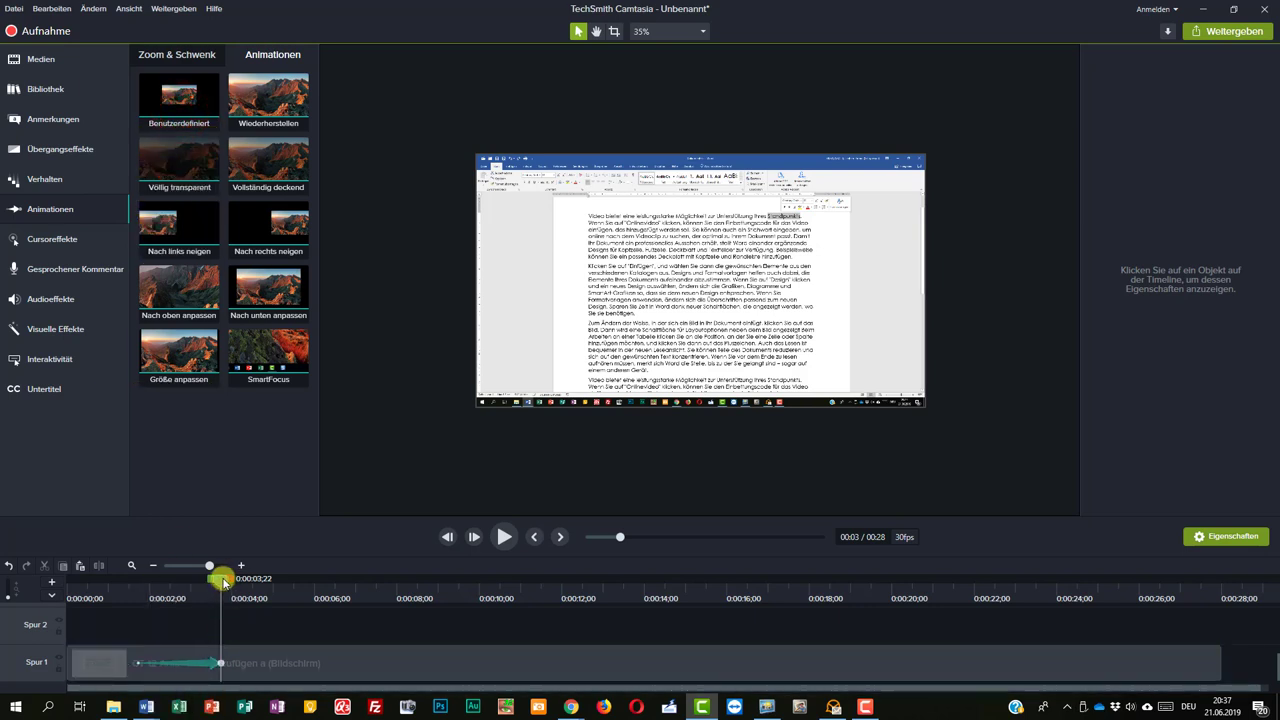
pyautogui.moveTo(228, 578); pyautogui.dragTo(233, 578)
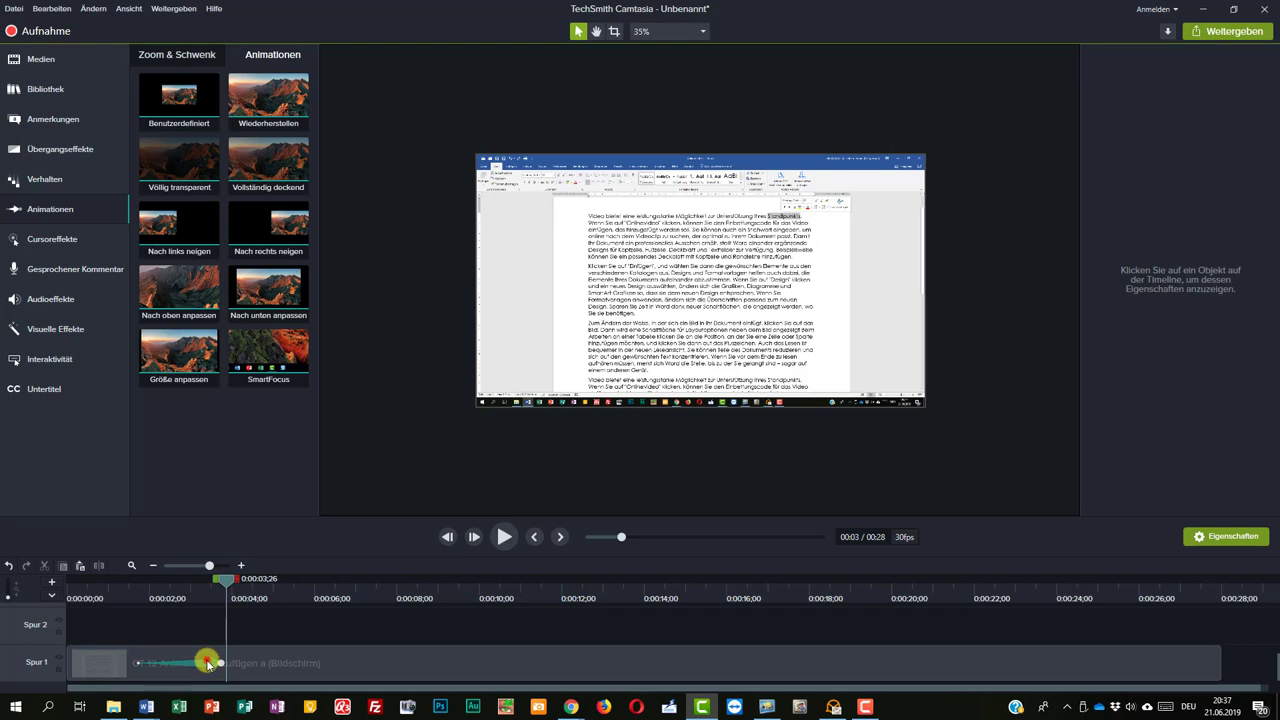
# Scale the clip at the animation's end to 158.7%, align it with the canvas's upper-left corner, and play the zoom from before its start
pyautogui.click(207, 662)
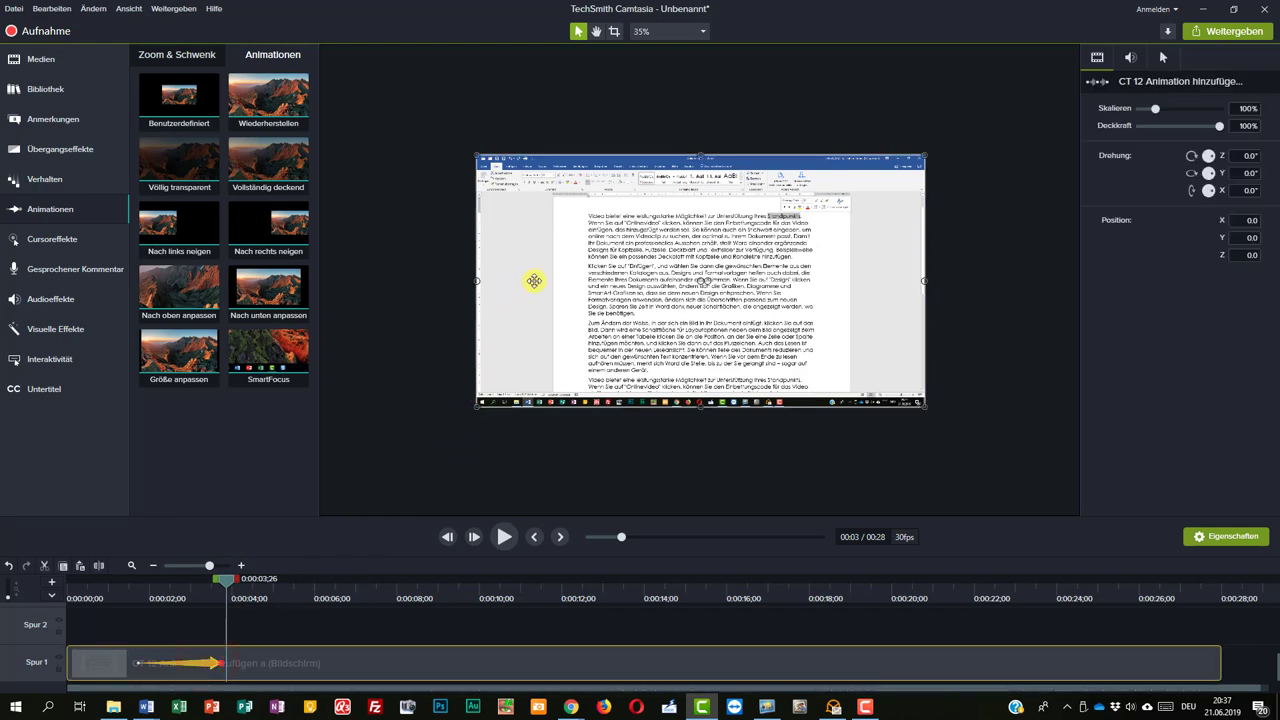
pyautogui.press('ctrl')
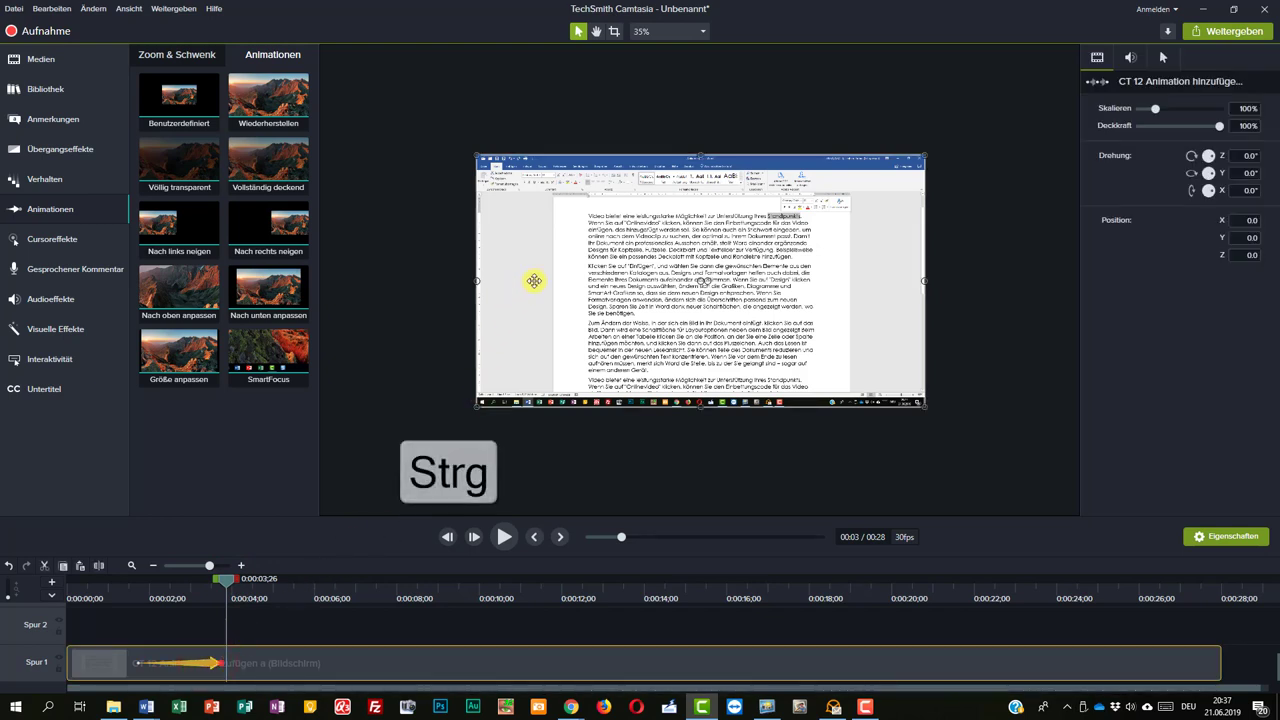
pyautogui.scroll(5, 534, 281)
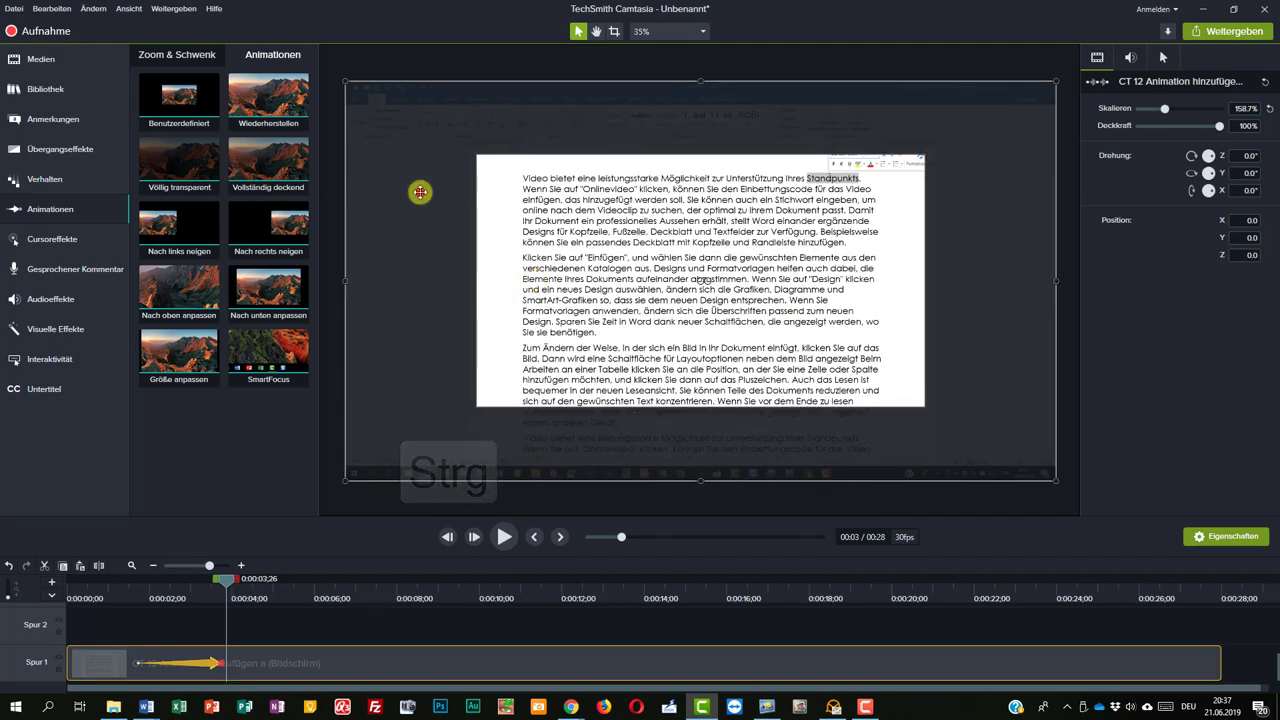
pyautogui.moveTo(420, 191); pyautogui.dragTo(549, 271)
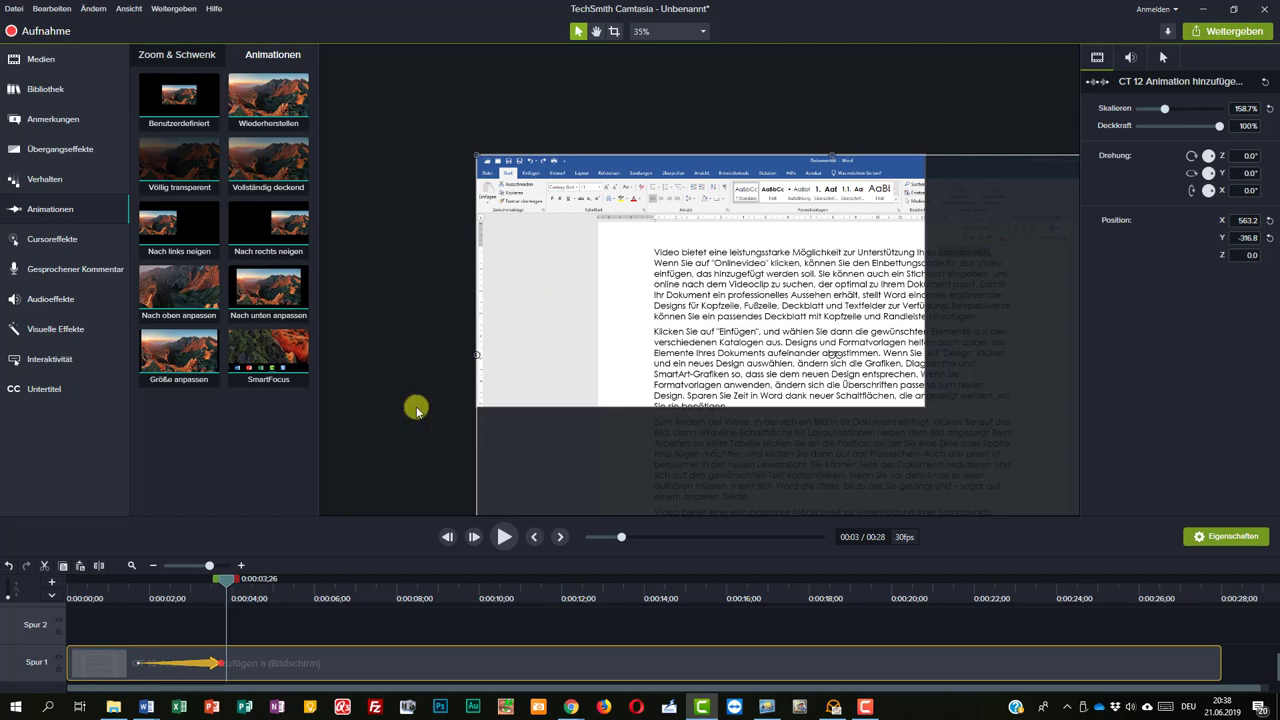
pyautogui.moveTo(224, 578); pyautogui.dragTo(113, 598)
pyautogui.press('space')
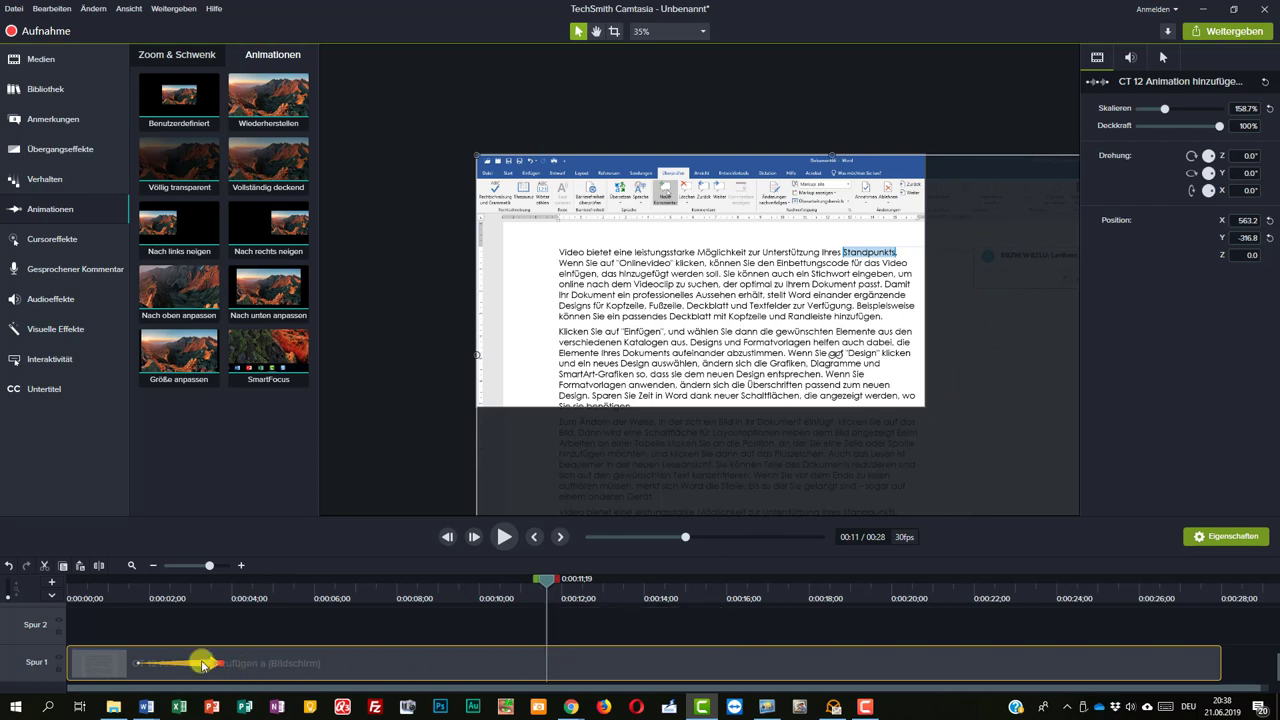
# Add a second clip animation ending at 0:00:11;19, and just past it scale the clip to 148.4% and align it with the canvas's upper-right corner
pyautogui.click(524, 663)
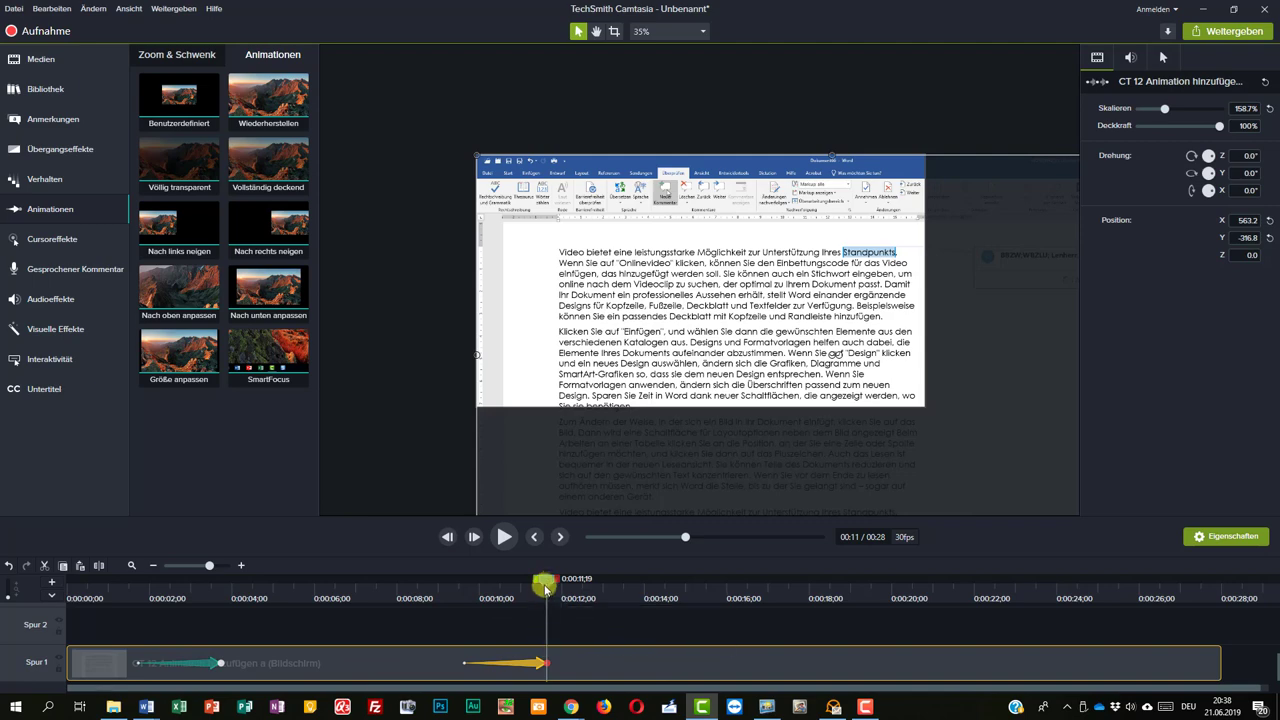
pyautogui.moveTo(545, 580); pyautogui.dragTo(557, 583)
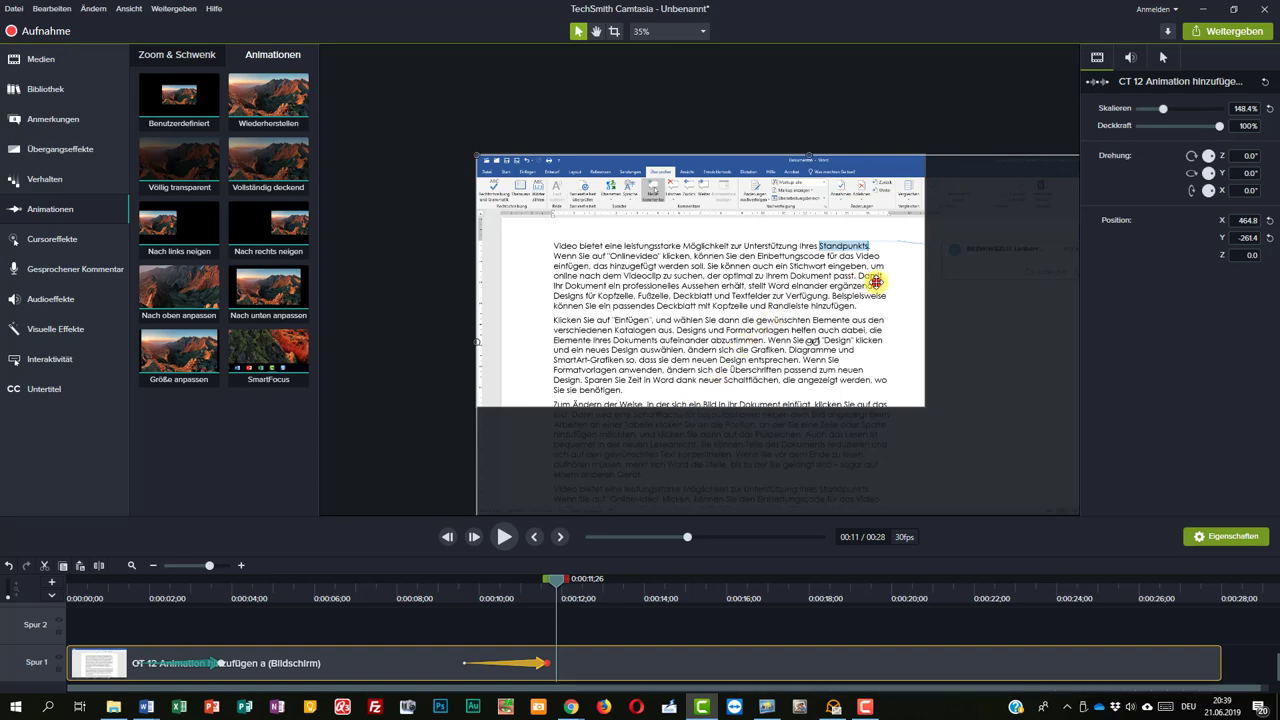
pyautogui.moveTo(875, 283); pyautogui.dragTo(660, 288)
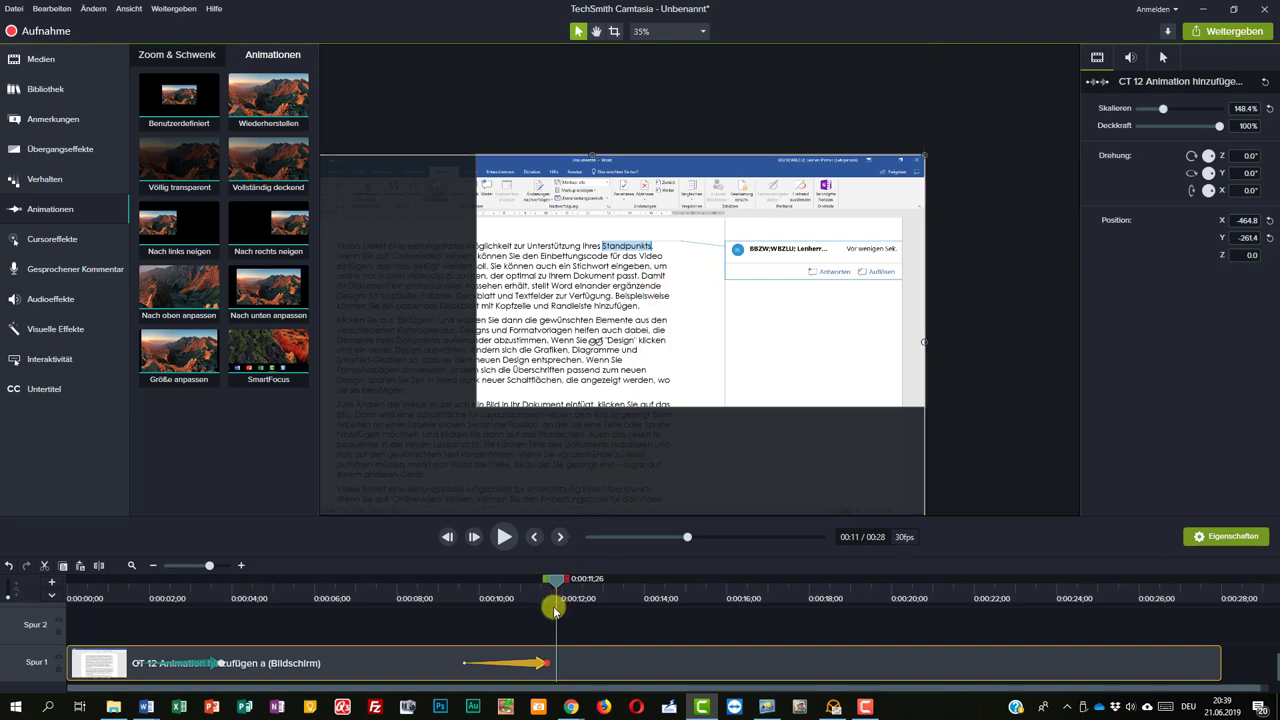
pyautogui.moveTo(557, 580); pyautogui.dragTo(371, 596)
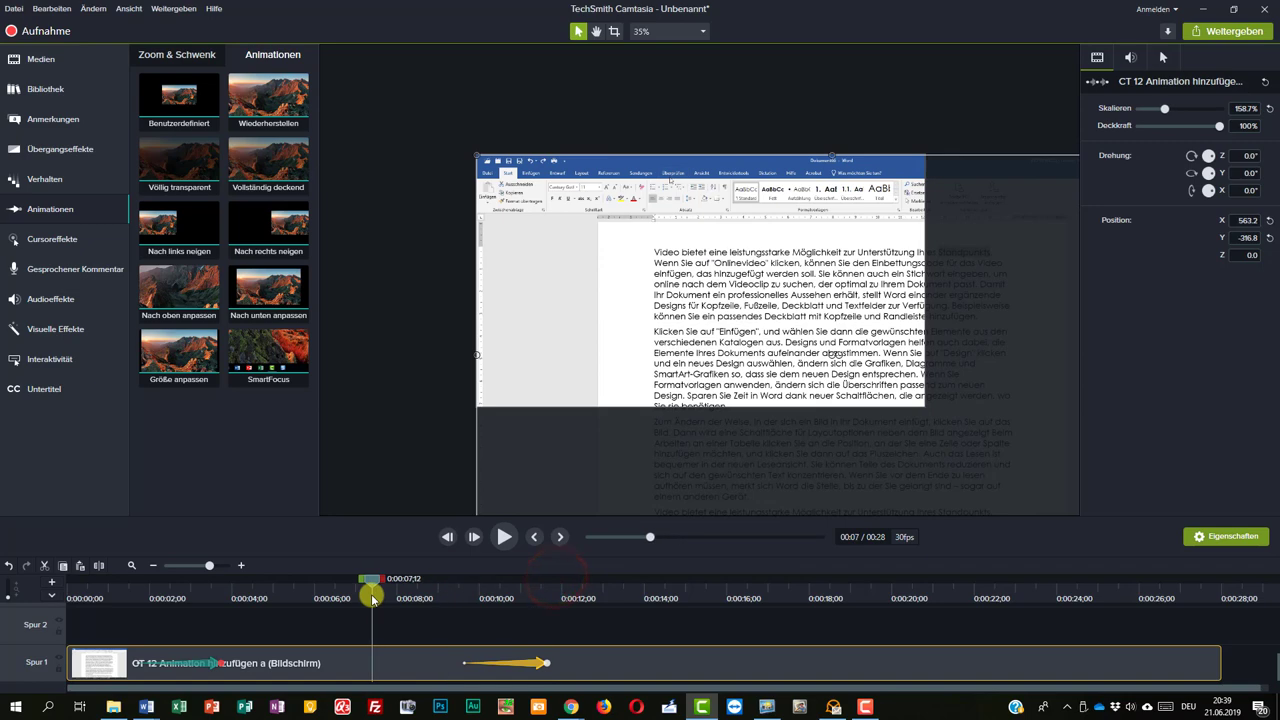